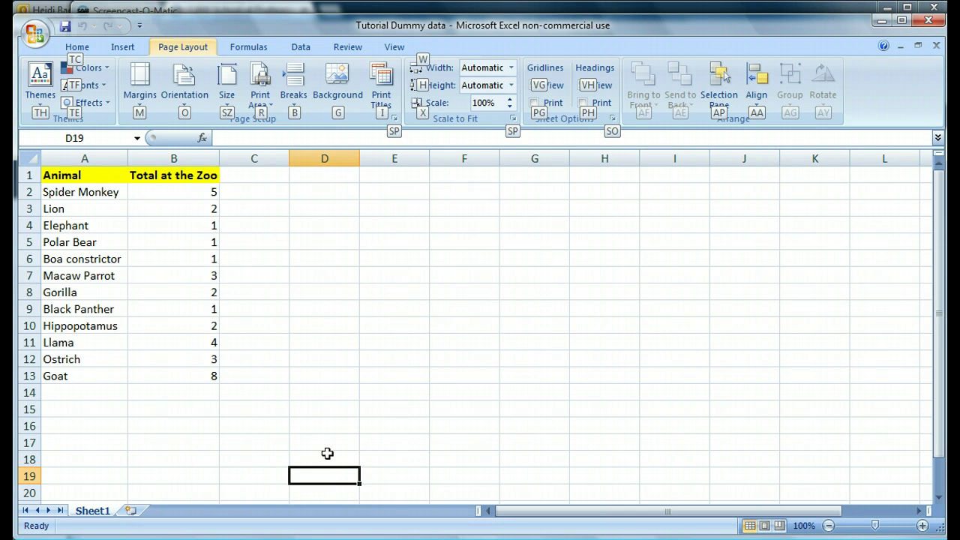
Insert a column chart from the animal names and zoo totals in A1:B13
click(67, 410)
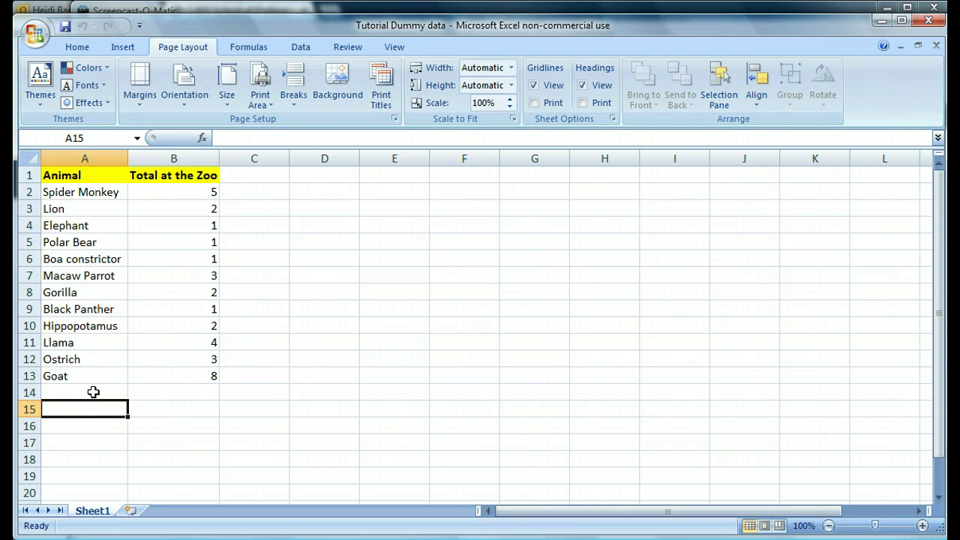
drag(62, 176, 162, 370)
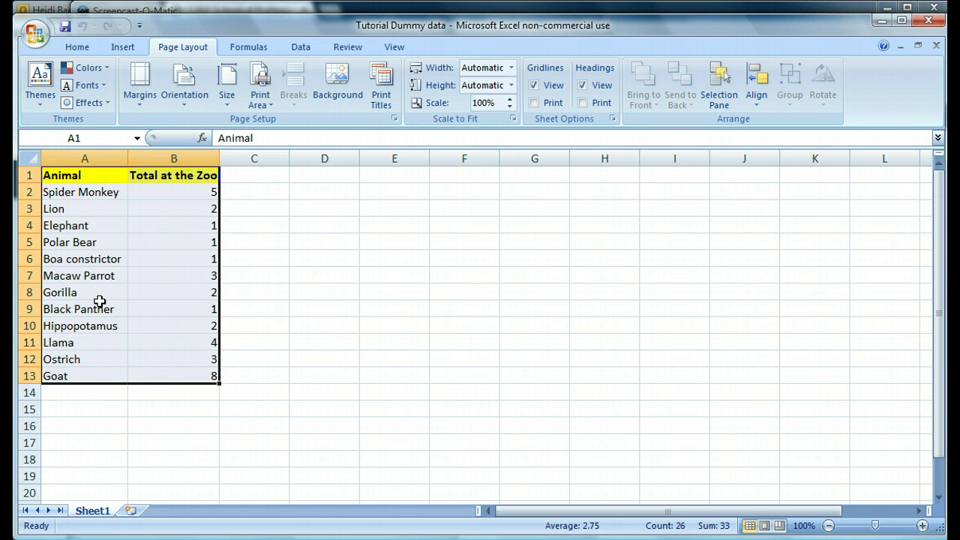
click(122, 48)
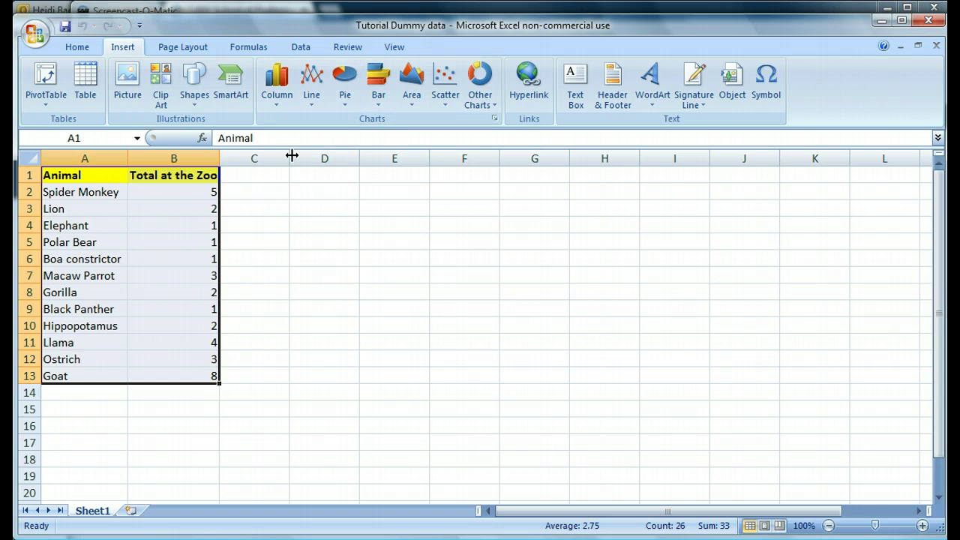
click(277, 95)
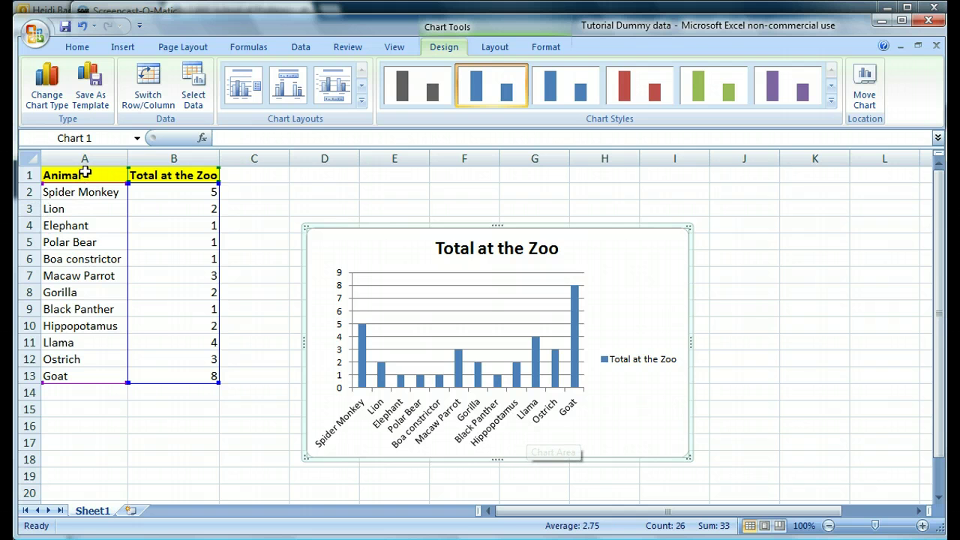
Insert a 2-D line chart from the same animal data in A1:B13
drag(86, 172, 180, 369)
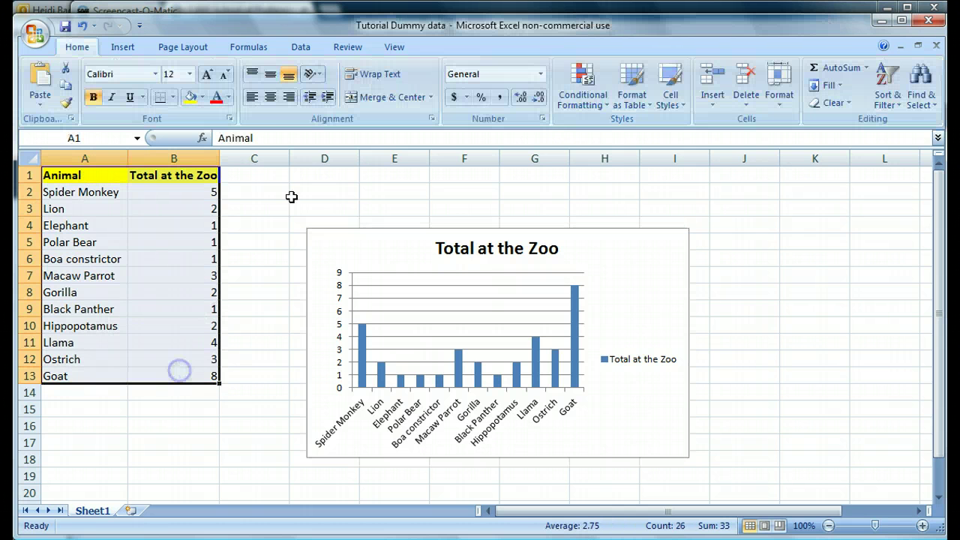
click(124, 48)
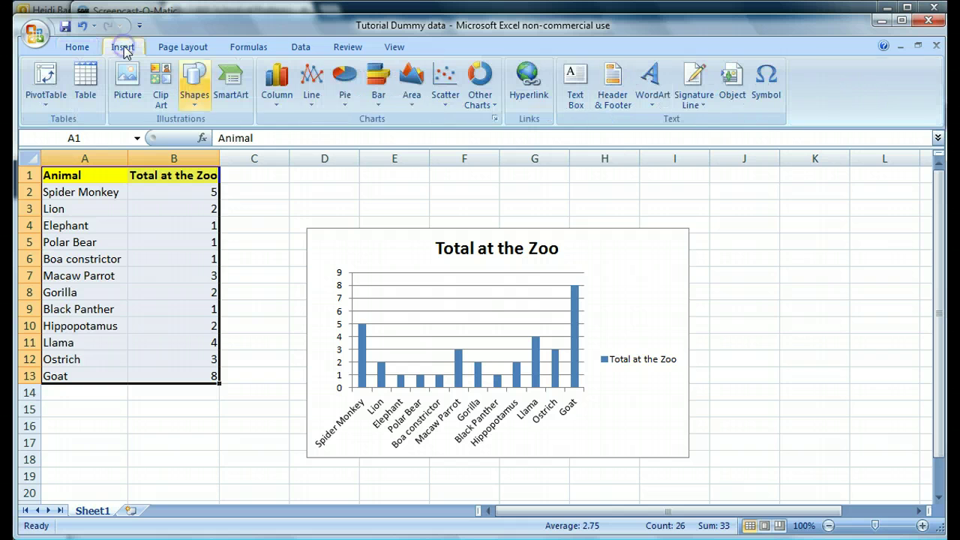
click(311, 84)
click(326, 164)
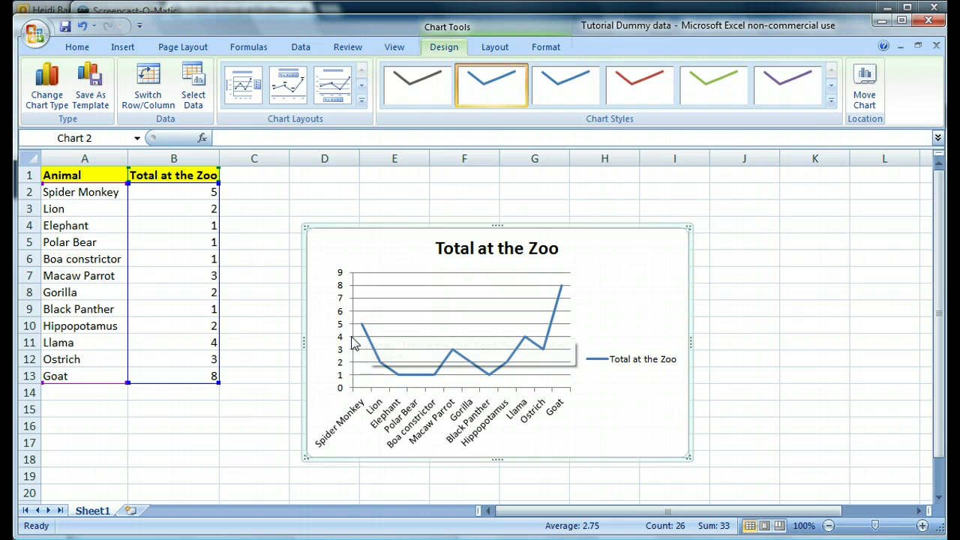
mouse_move(369, 360)
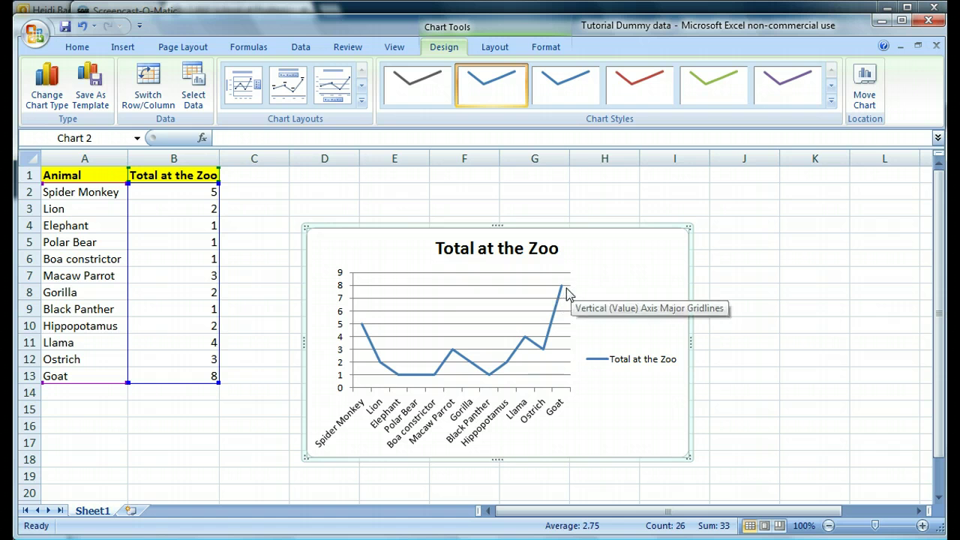
Insert a 2-D pie chart from the animal data in A1:B13
drag(66, 180, 189, 371)
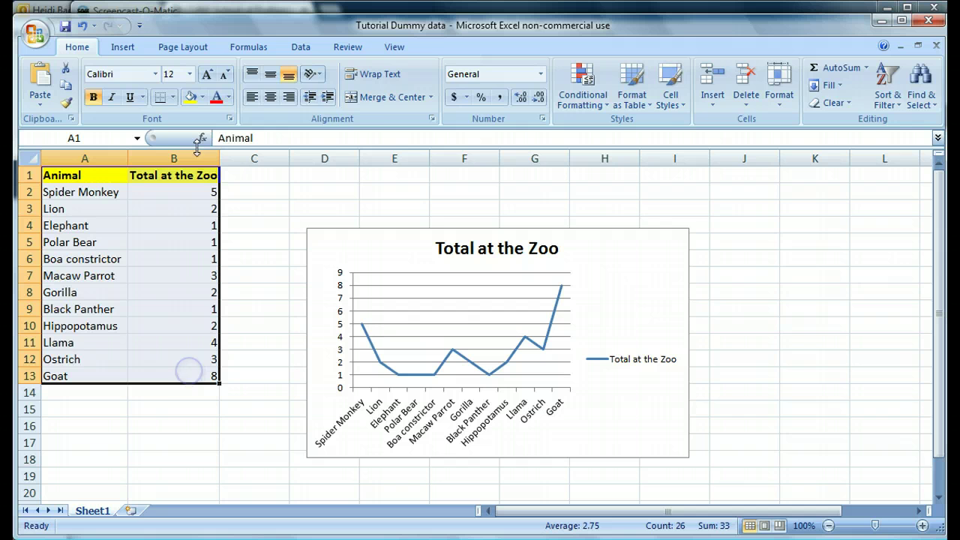
click(122, 47)
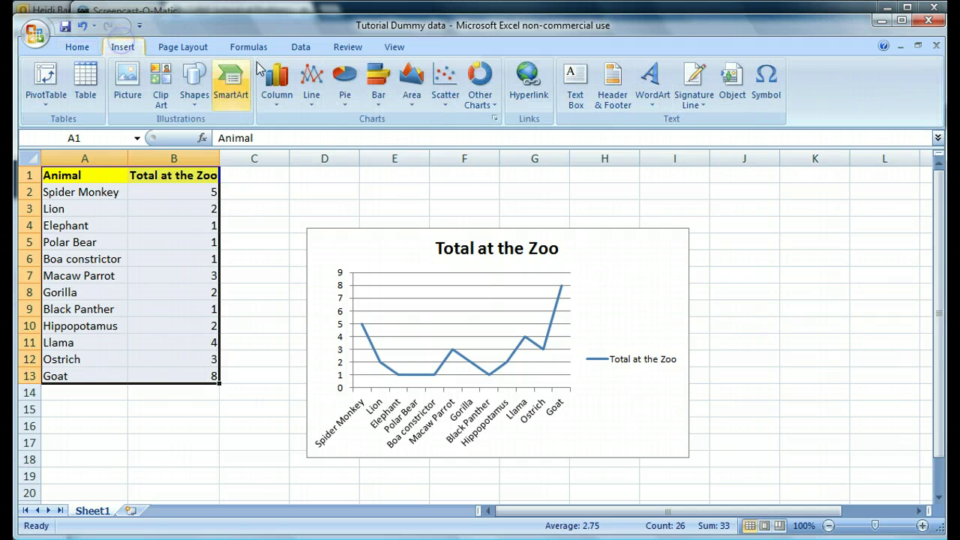
click(344, 82)
click(354, 155)
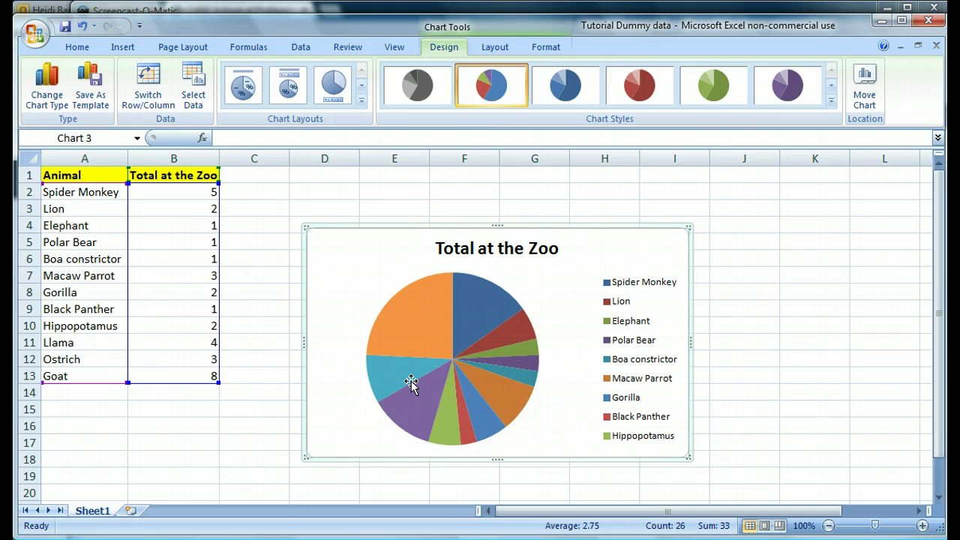
mouse_move(411, 383)
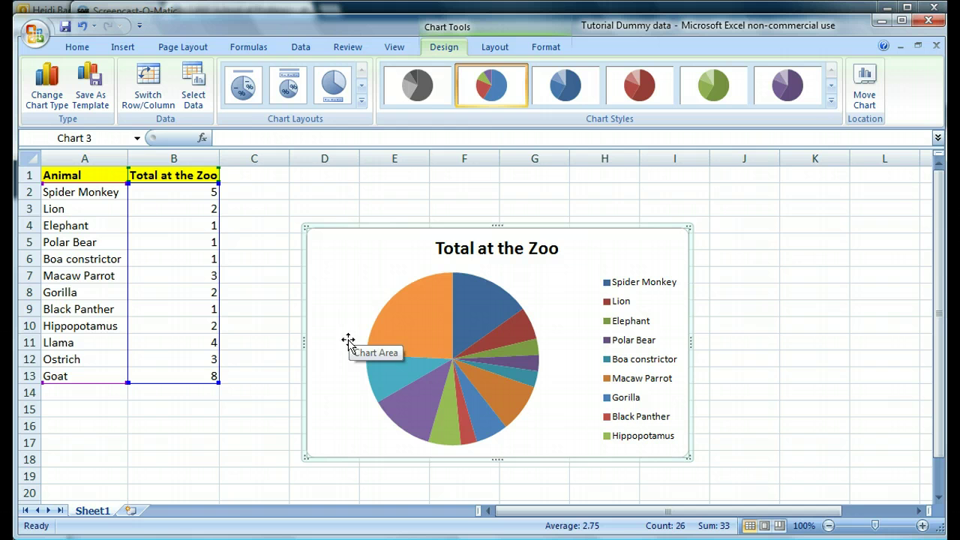
Apply the pie chart layout with animal names and percentages on the slices, and enlarge the pie inside the chart area
click(242, 89)
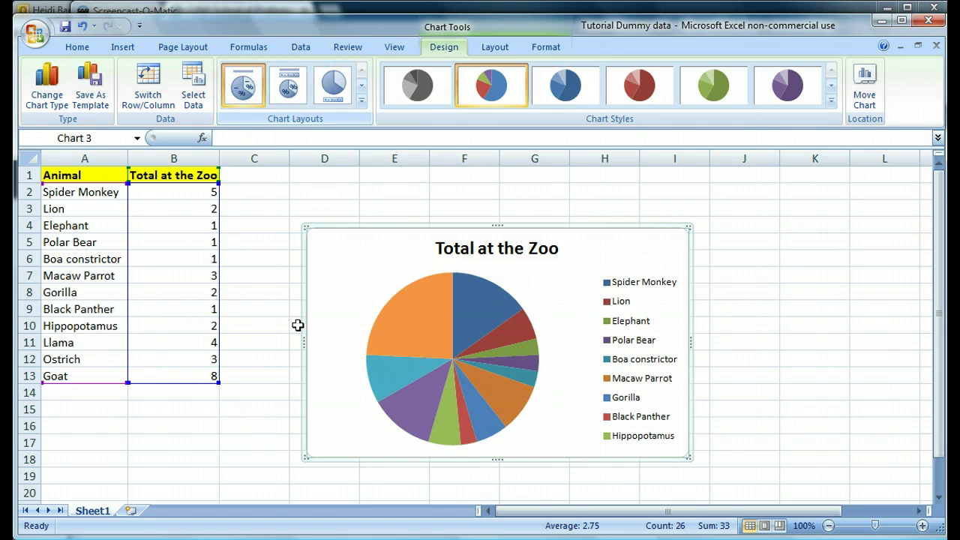
click(448, 336)
click(559, 297)
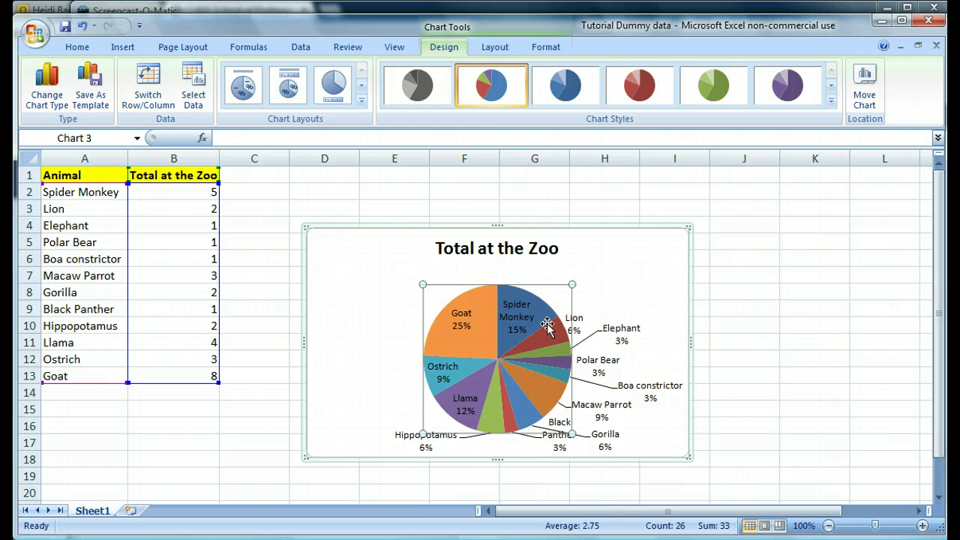
drag(570, 283, 622, 253)
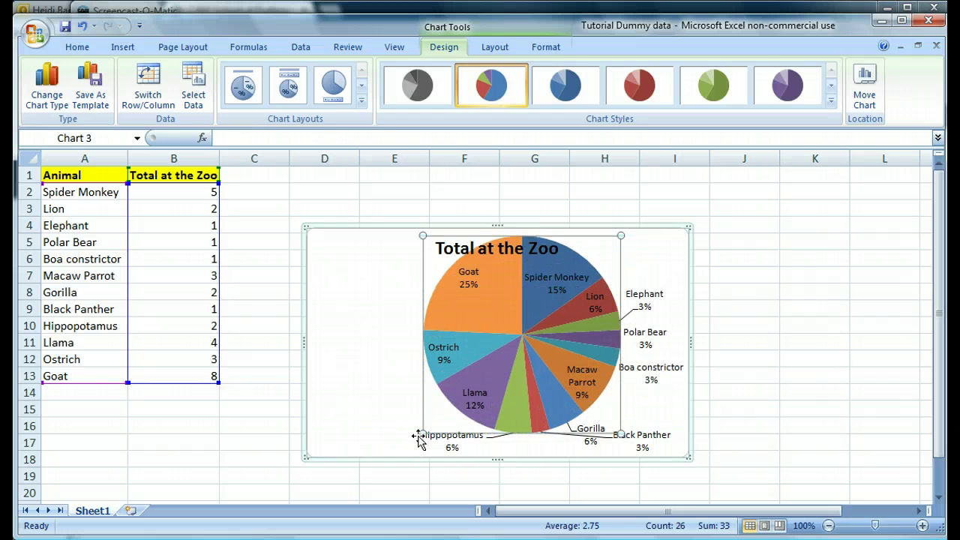
drag(422, 434, 415, 454)
Move the chart title to the chart's upper-right corner and enlarge the whole chart upward, sideways and downward
drag(583, 263, 639, 250)
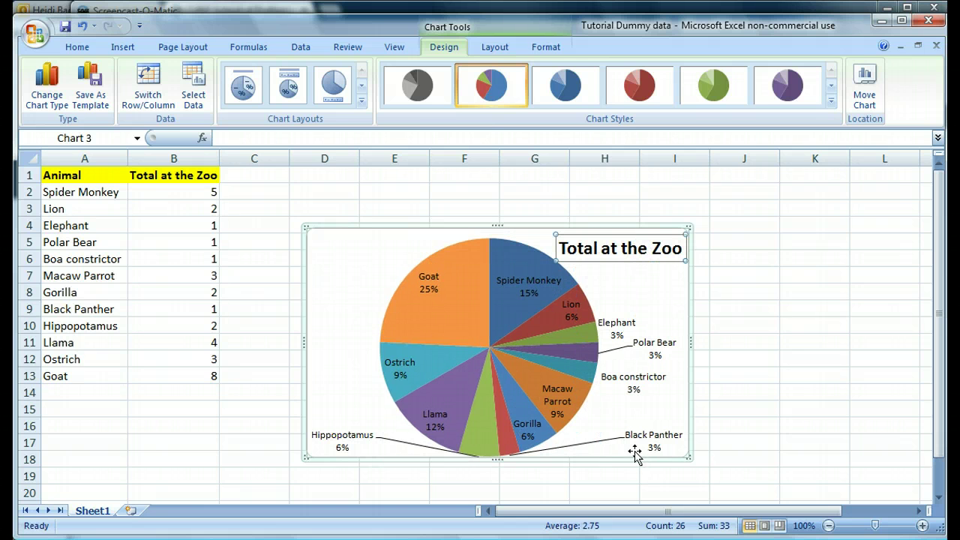
drag(687, 224, 718, 183)
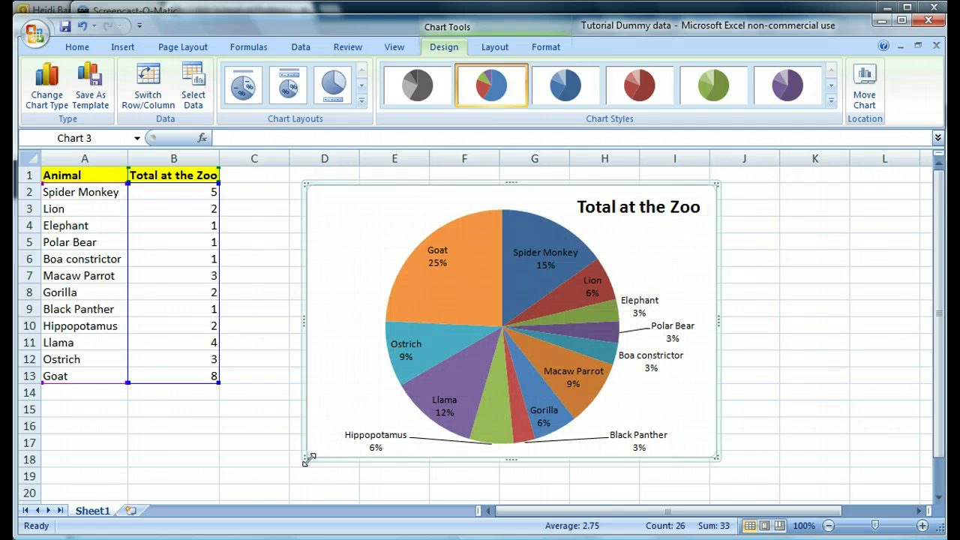
drag(308, 458, 305, 486)
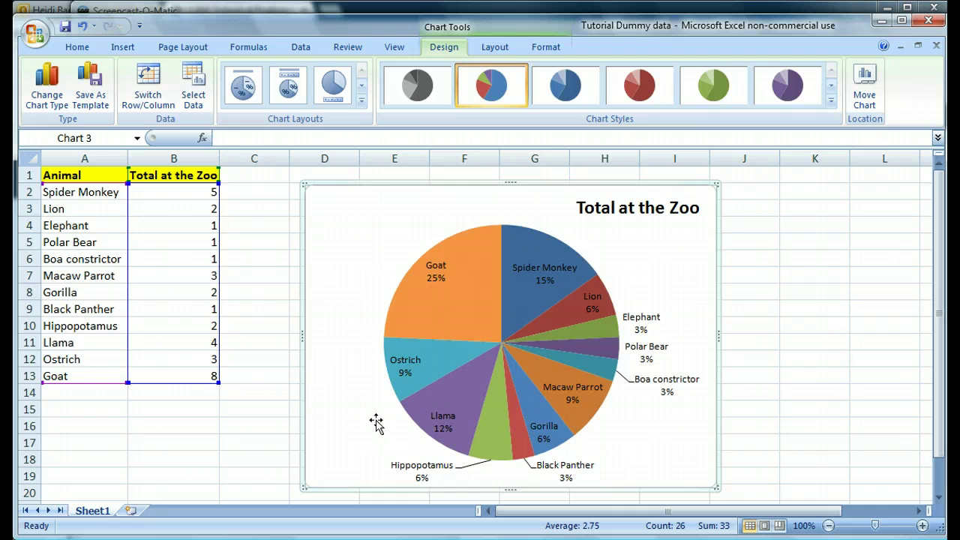
click(376, 422)
Sort the data in A1:B13 by Total at the Zoo values, from largest to smallest
drag(70, 175, 183, 375)
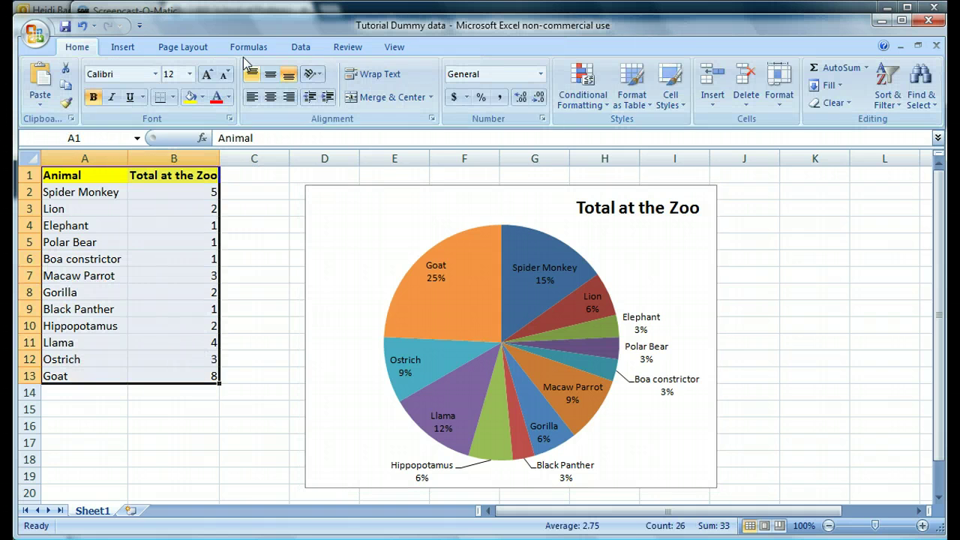
click(301, 47)
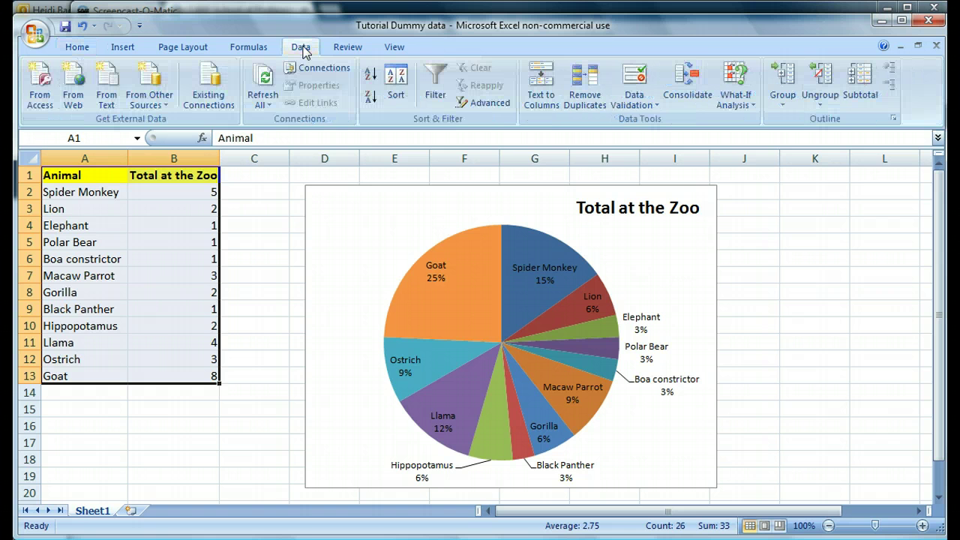
click(395, 83)
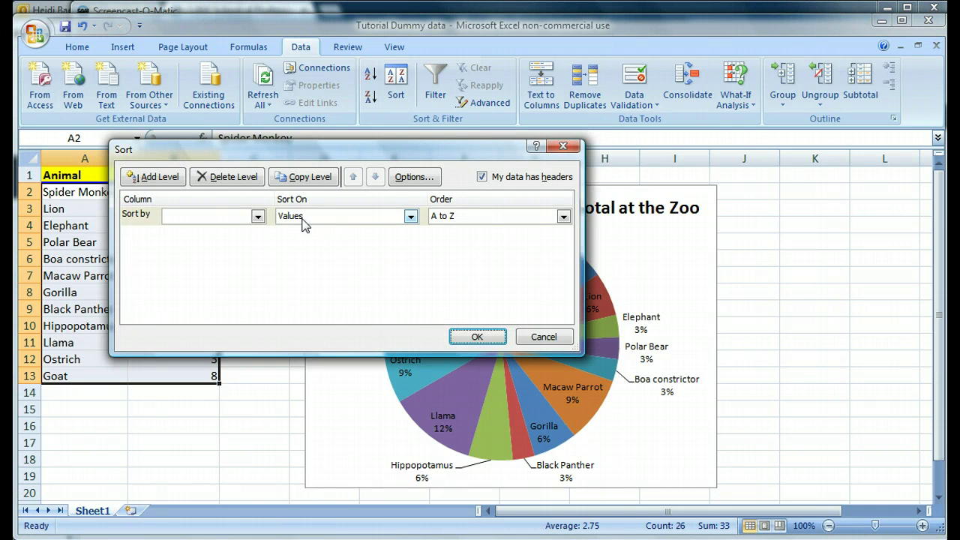
click(248, 218)
click(227, 241)
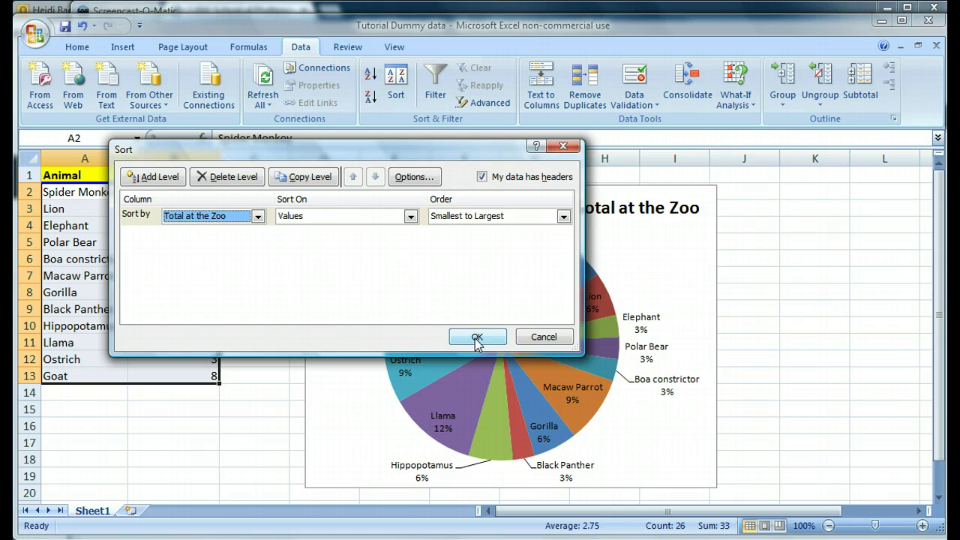
click(484, 219)
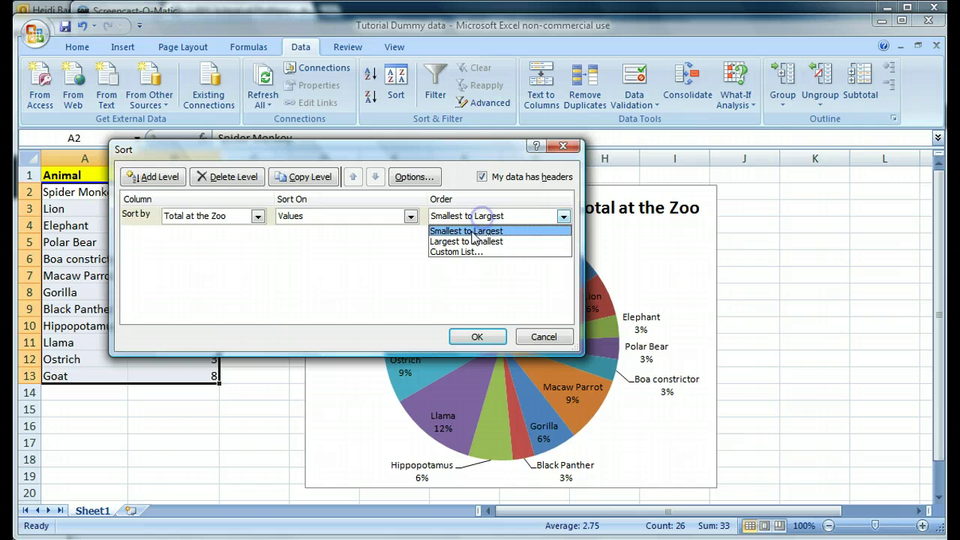
click(470, 237)
click(474, 335)
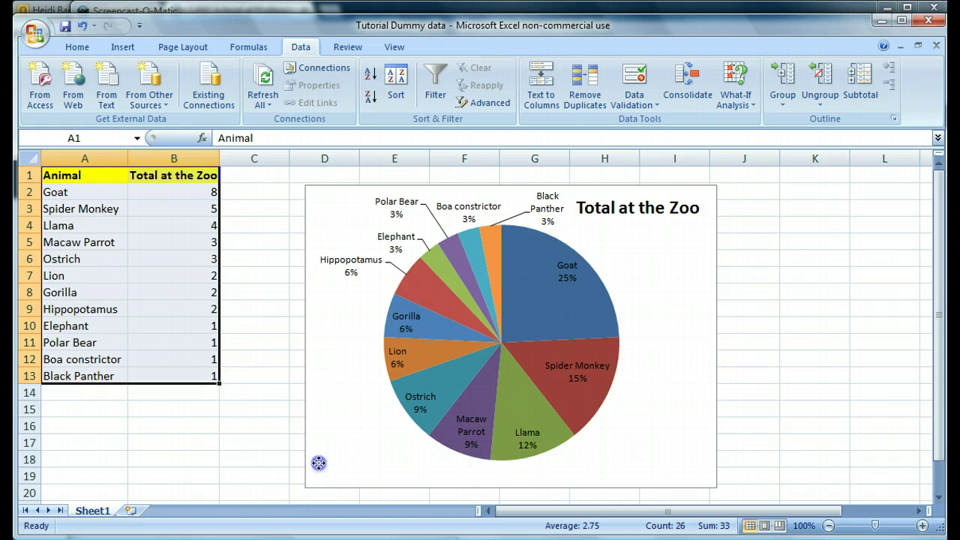
Add a text box in the chart's lower-left corner crediting the author's mind as "Data Source:", widened to fit one line
click(316, 465)
click(126, 47)
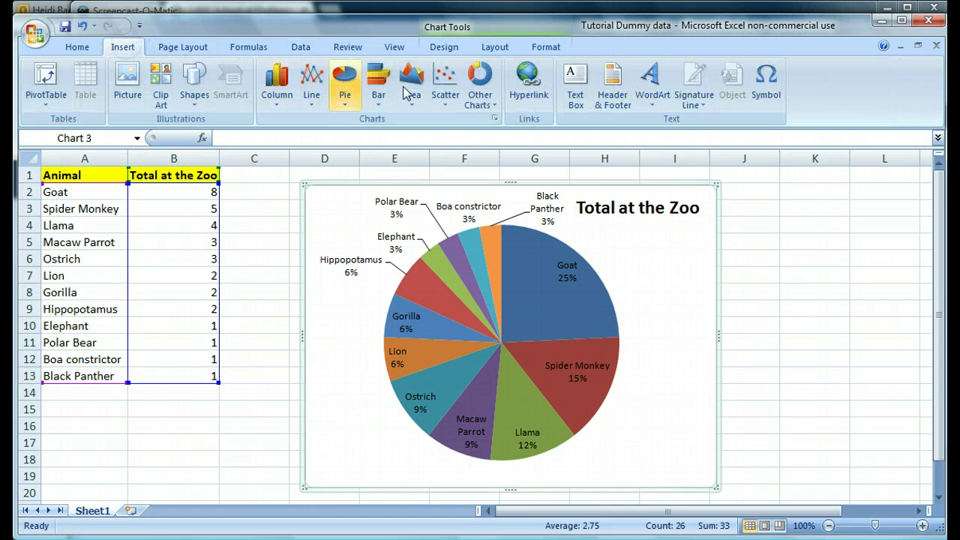
click(575, 99)
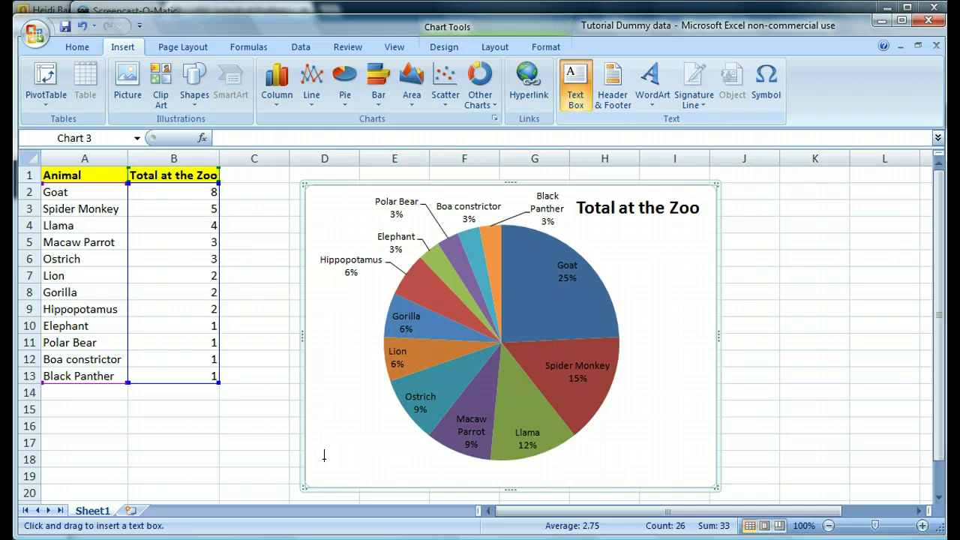
drag(324, 455, 454, 477)
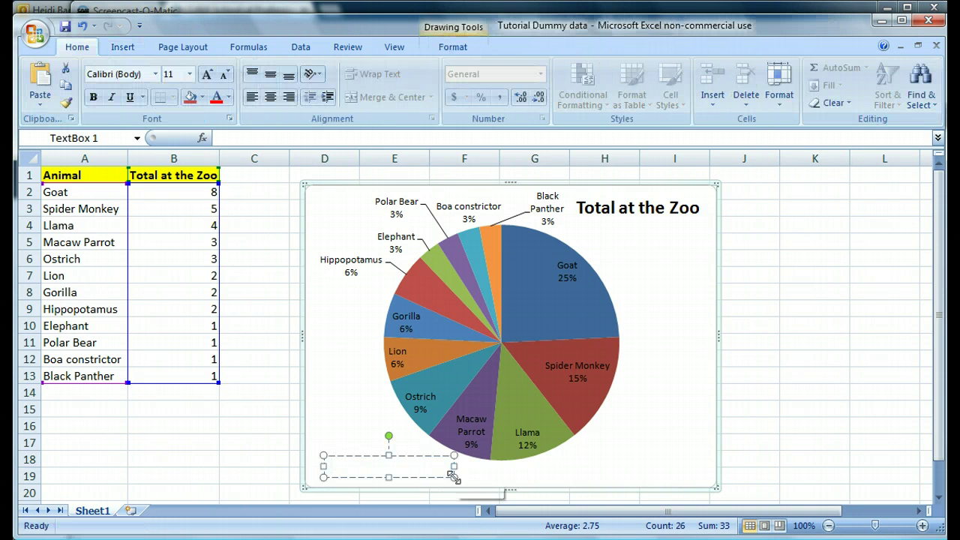
text(Data Source: He)
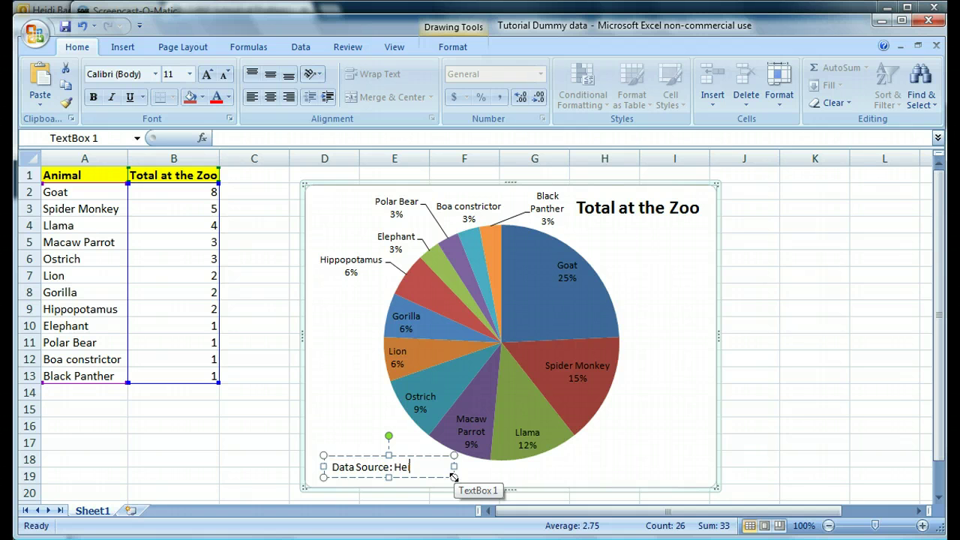
text(Mind)
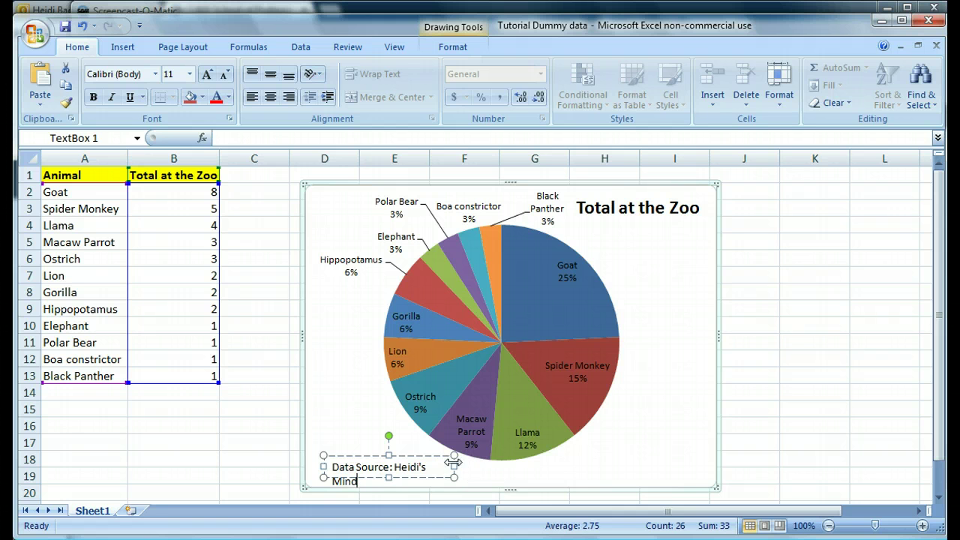
drag(454, 464, 484, 466)
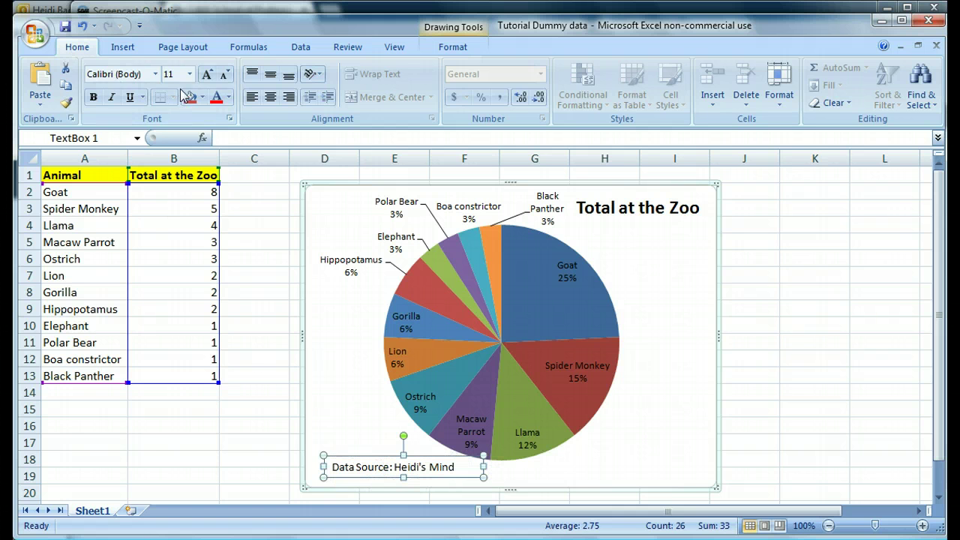
Make the data source text italic and colour it dark blue
click(111, 97)
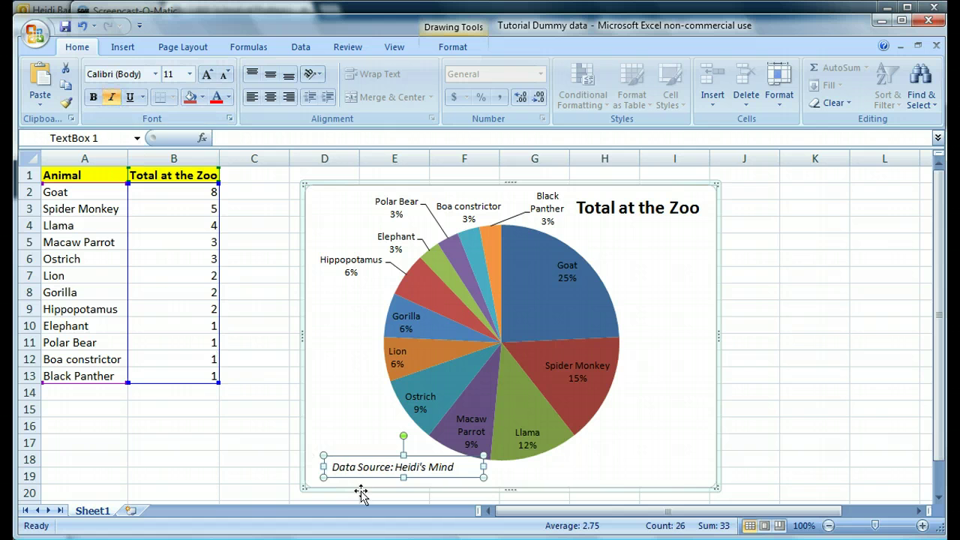
click(229, 98)
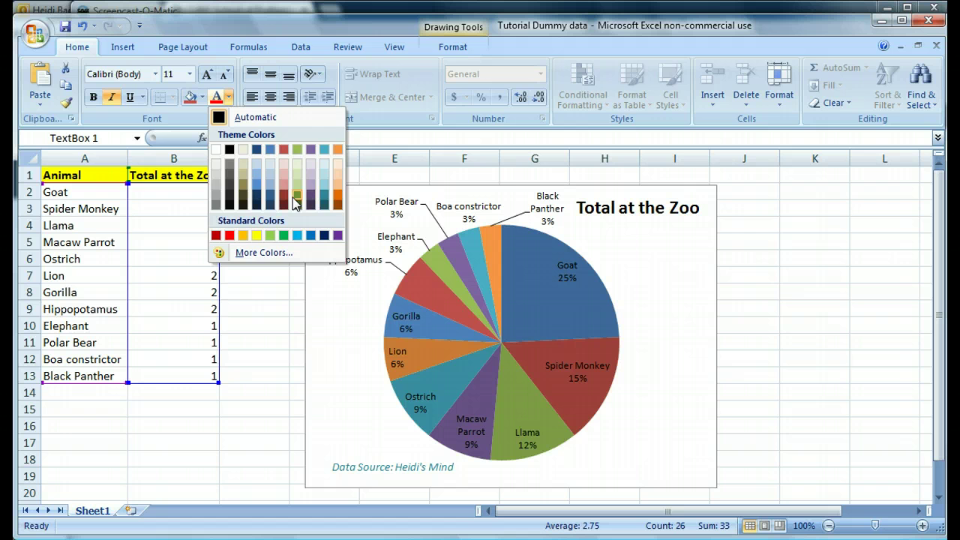
click(255, 196)
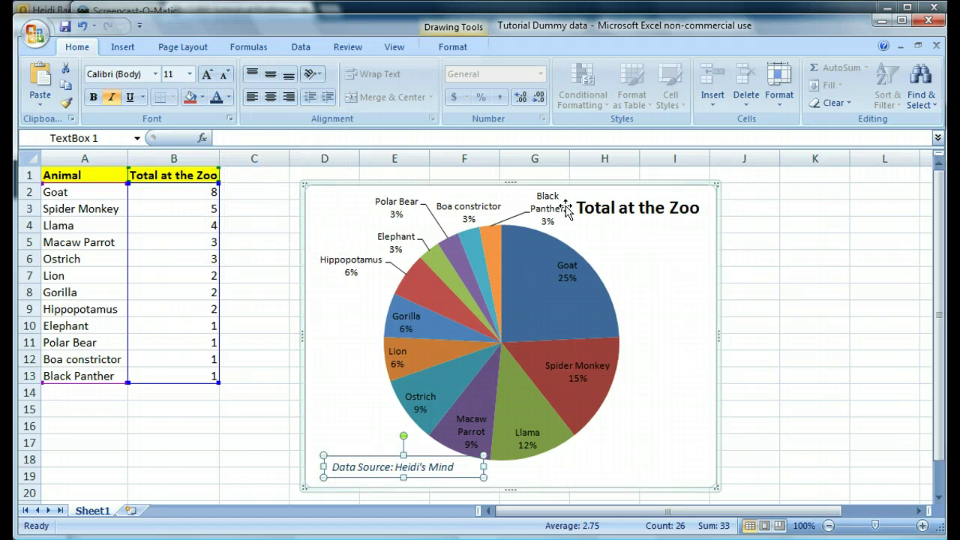
Replace the chart title with "Animals at the Zoo" and shift it towards the chart's right edge, clear of the Black Panther label
click(616, 209)
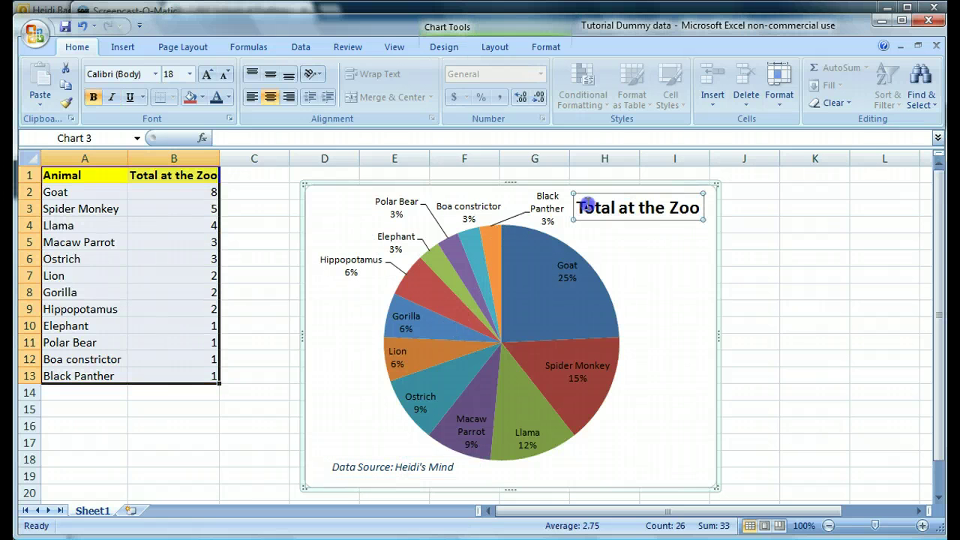
triple_click(588, 207)
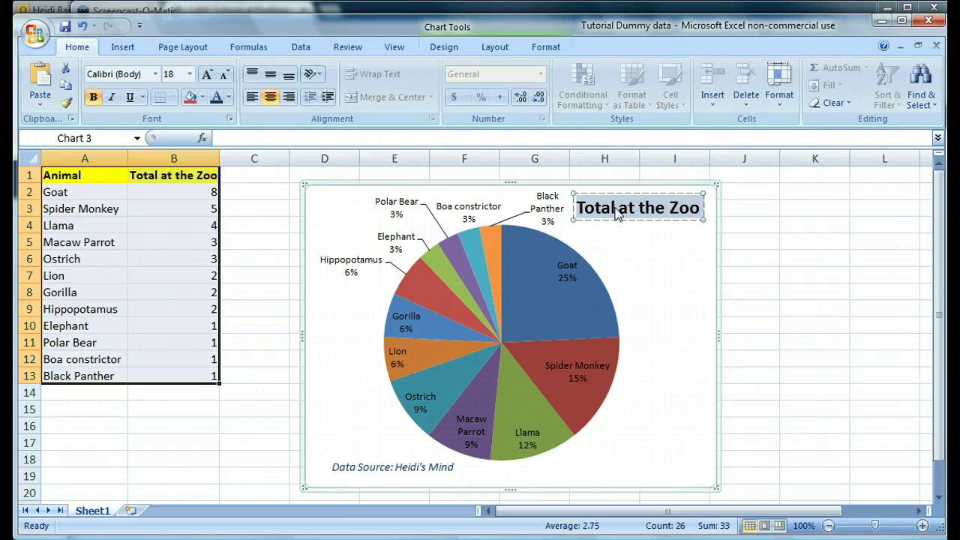
triple_click(616, 212)
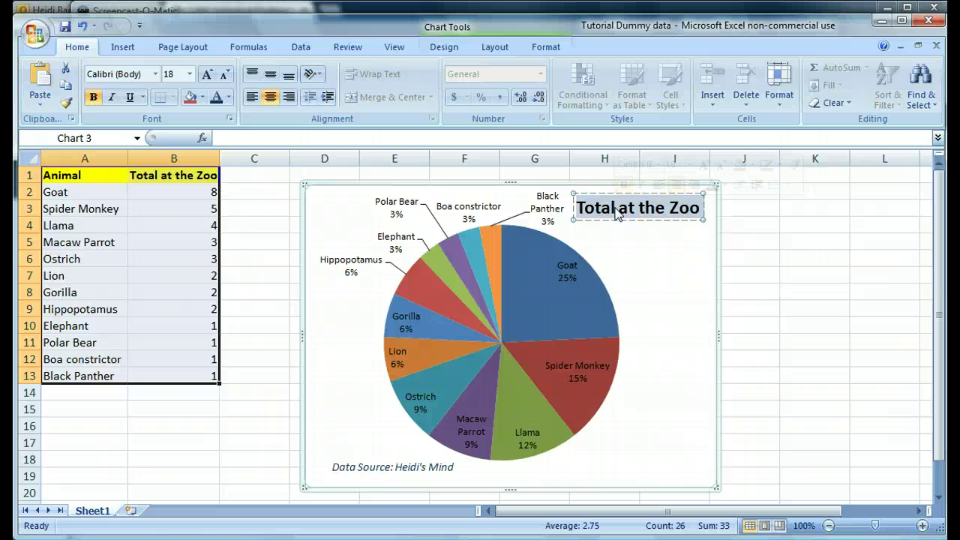
text(Animal)
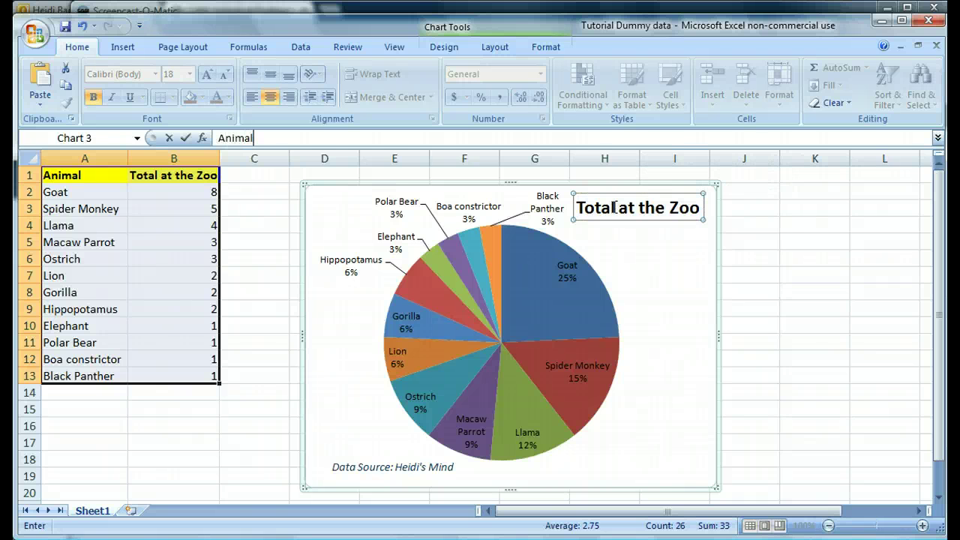
key(Return)
triple_click(601, 210)
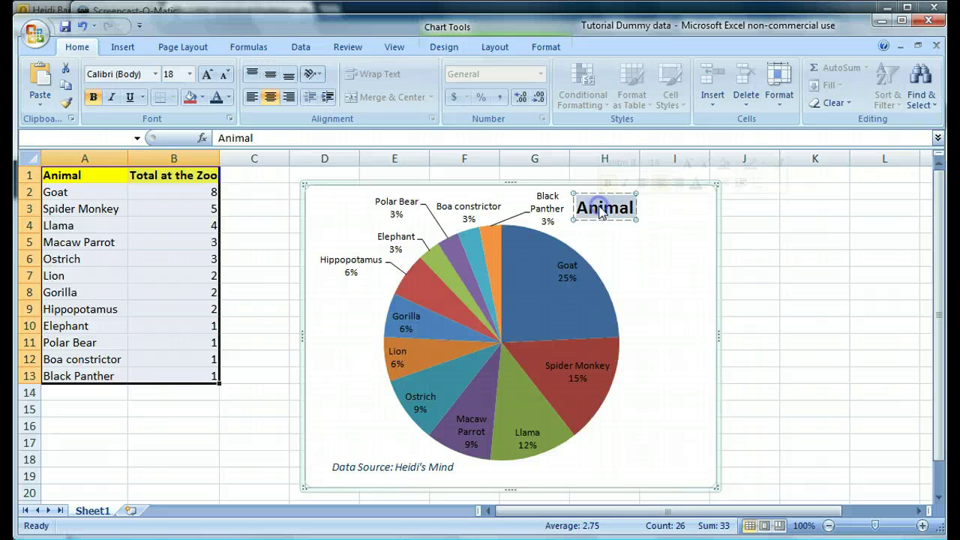
text(Animals)
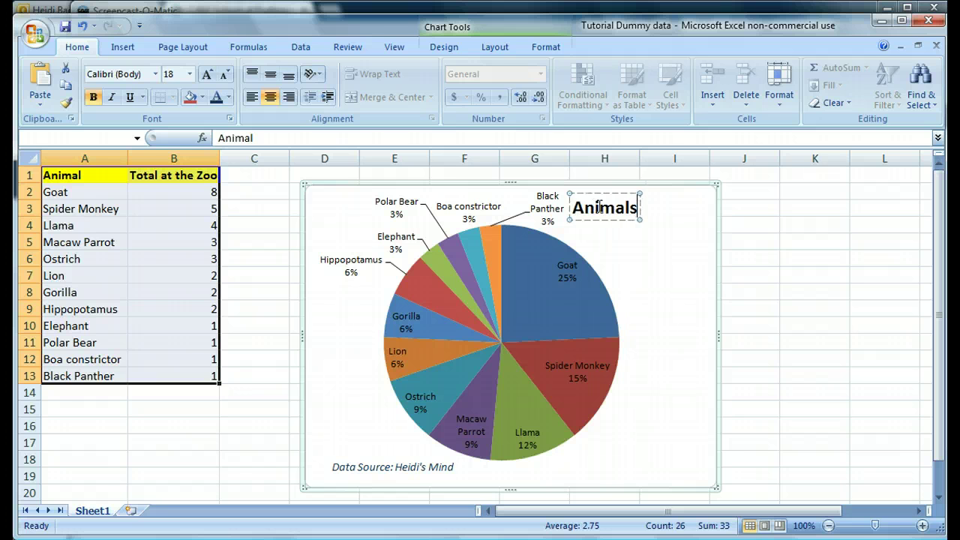
text( at the Zoo)
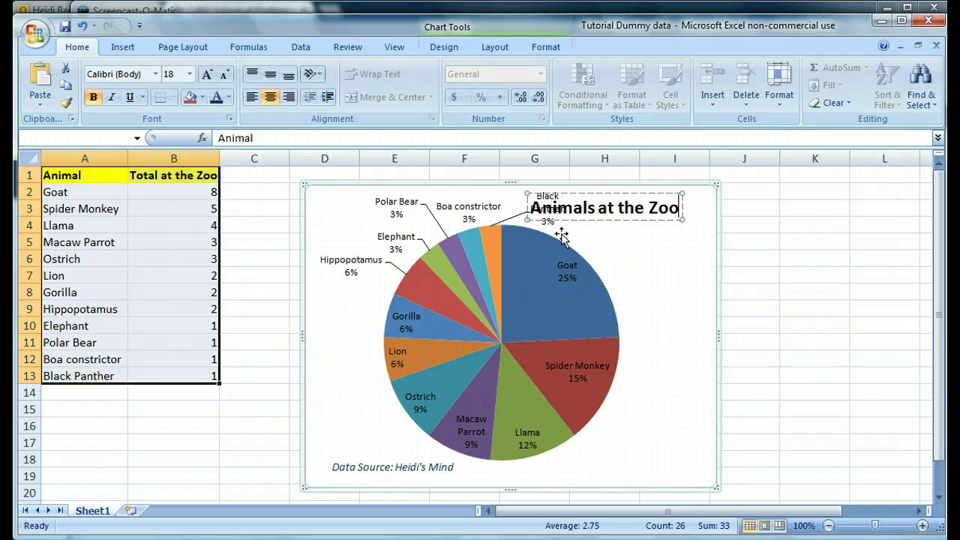
click(608, 230)
click(650, 279)
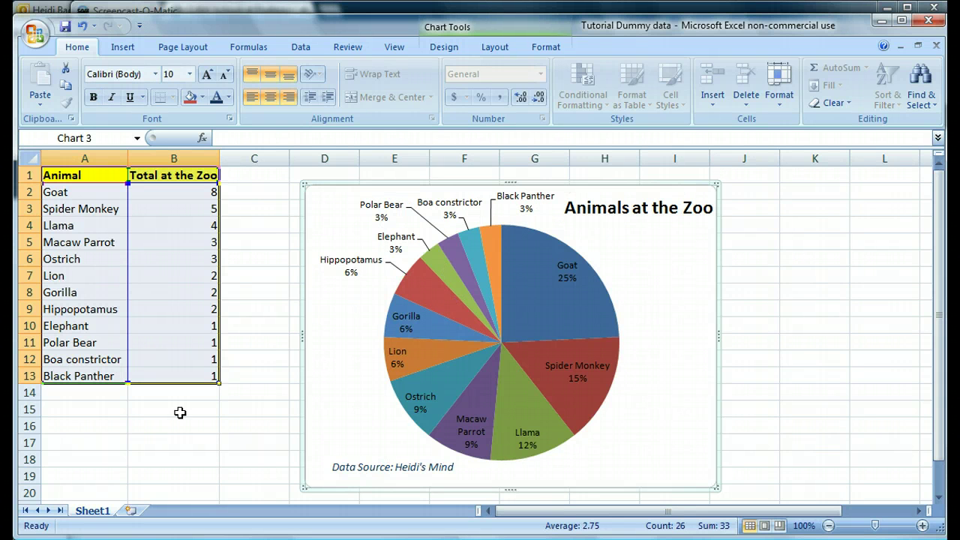
Select the chart area and copy the whole pie chart, including its title and data source note
click(327, 414)
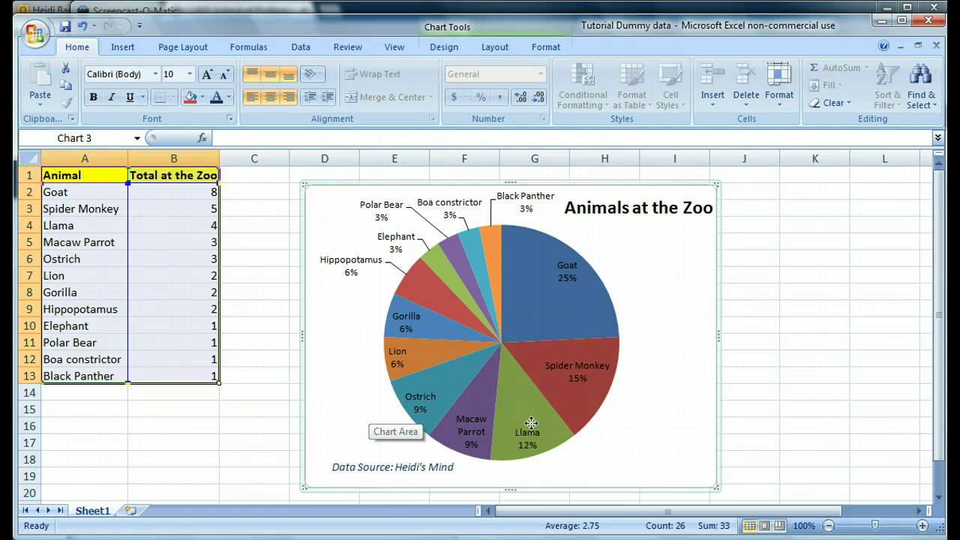
click(692, 287)
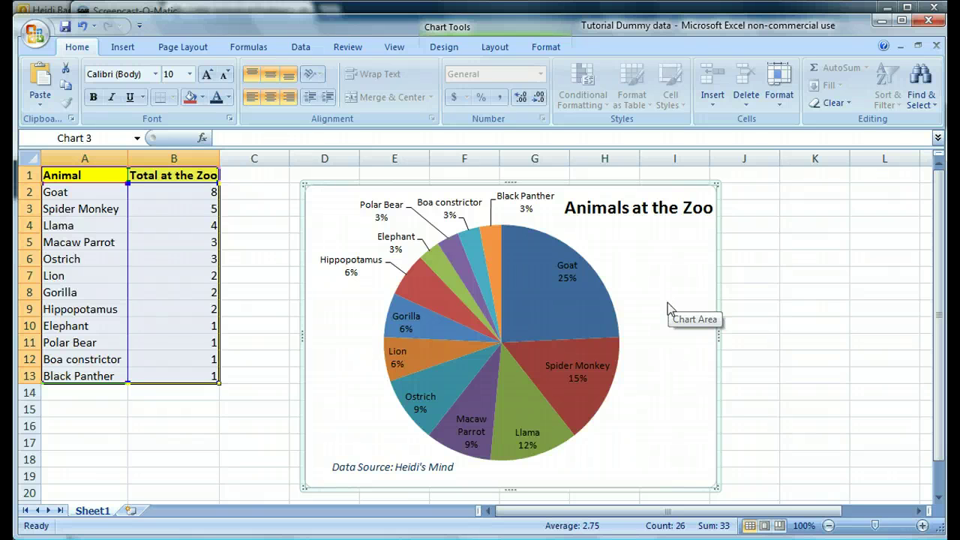
right_click(640, 264)
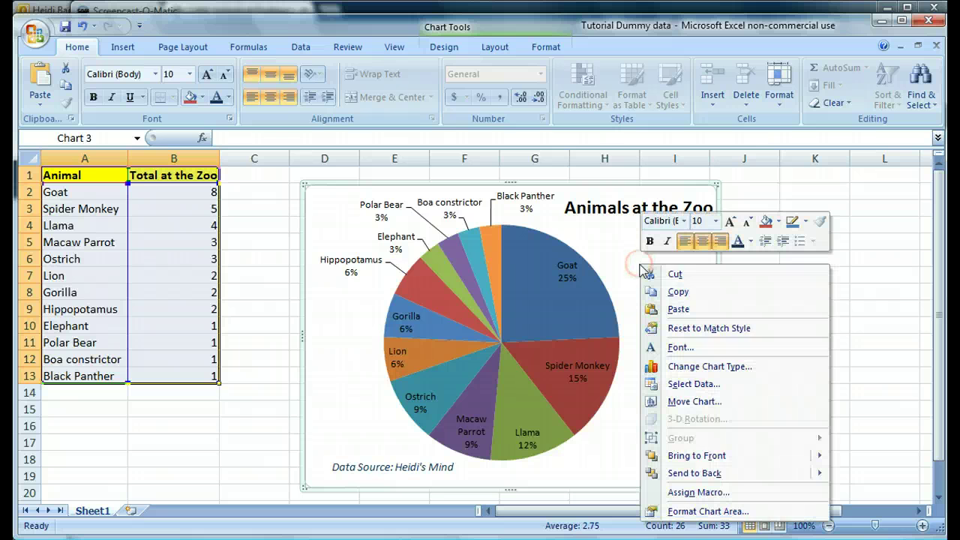
click(683, 295)
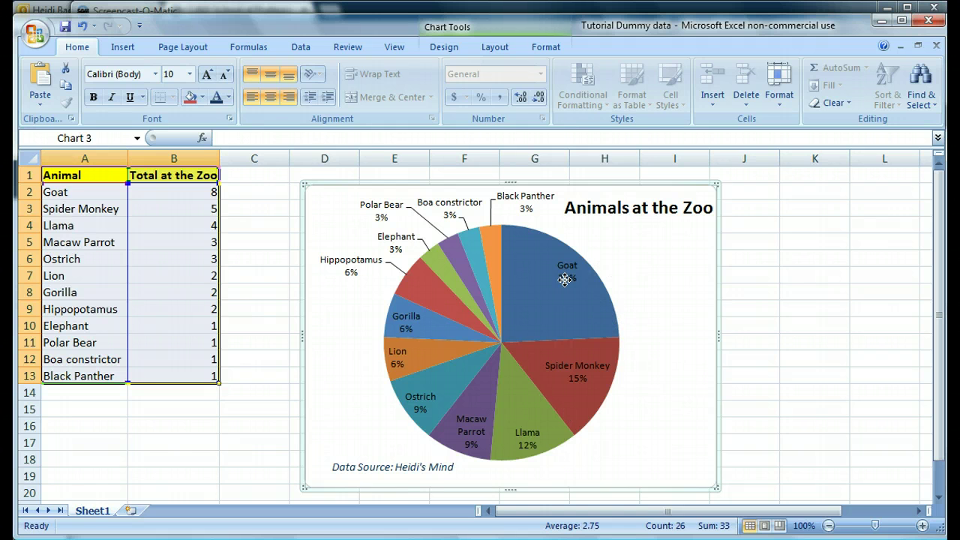
click(590, 300)
click(591, 254)
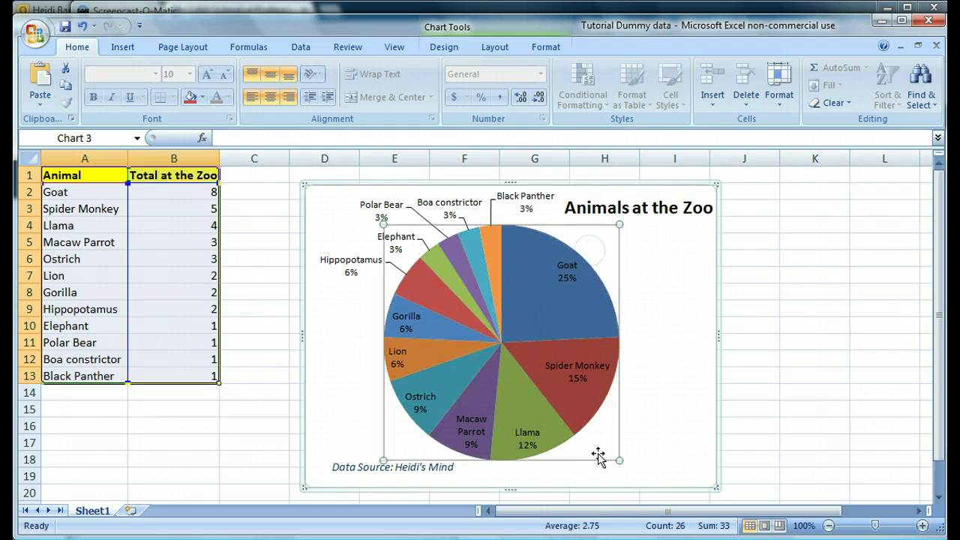
click(690, 291)
right_click(690, 290)
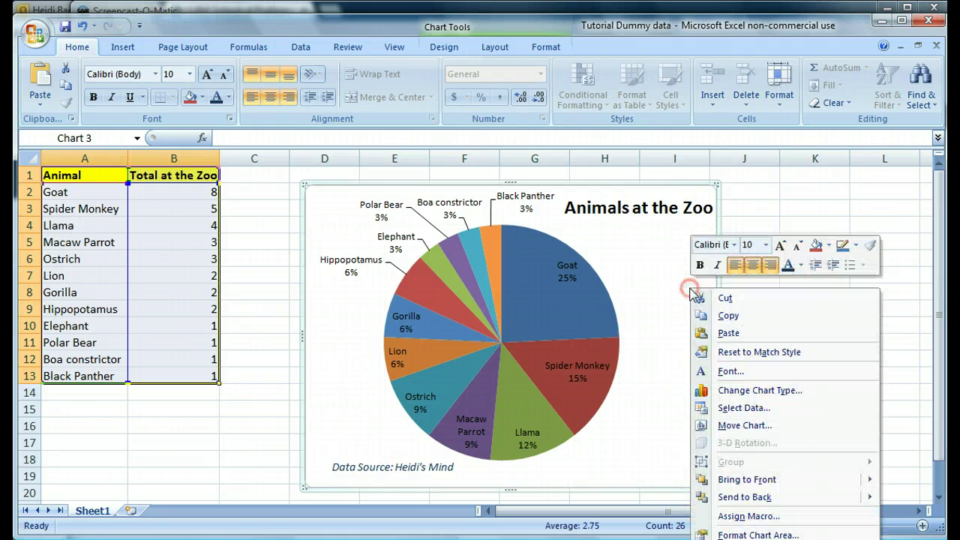
click(718, 315)
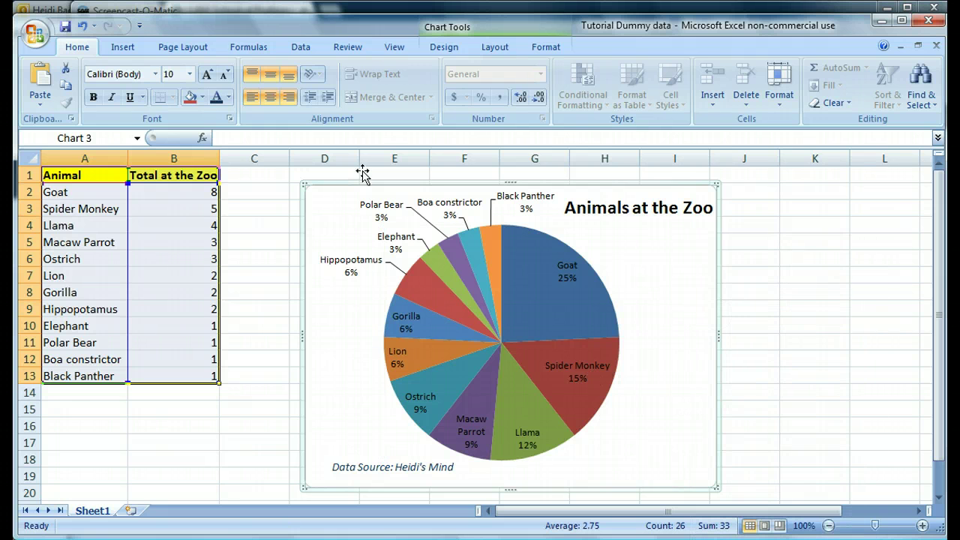
Switch to a blank Microsoft Word document and resize its restored window so it covers most of the workbook
mouse_move(562, 30)
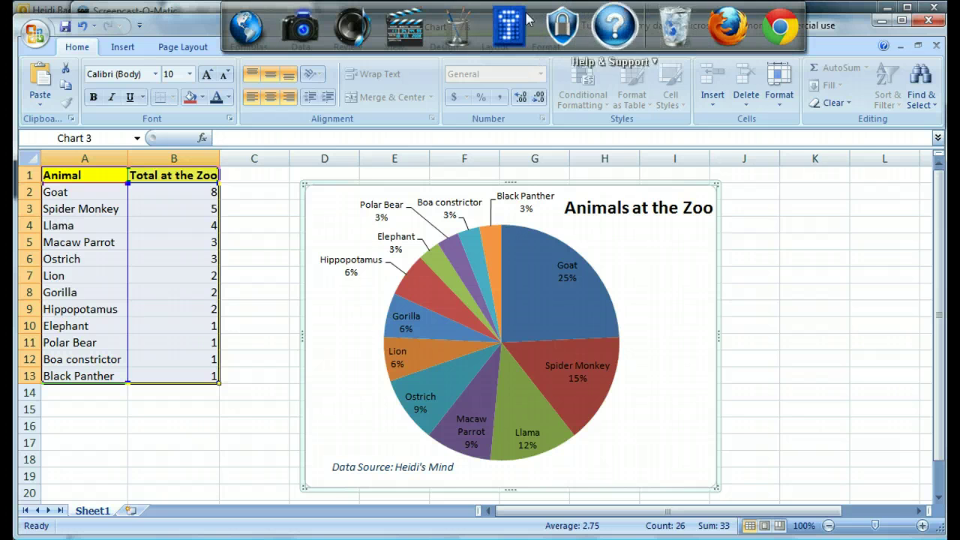
click(453, 29)
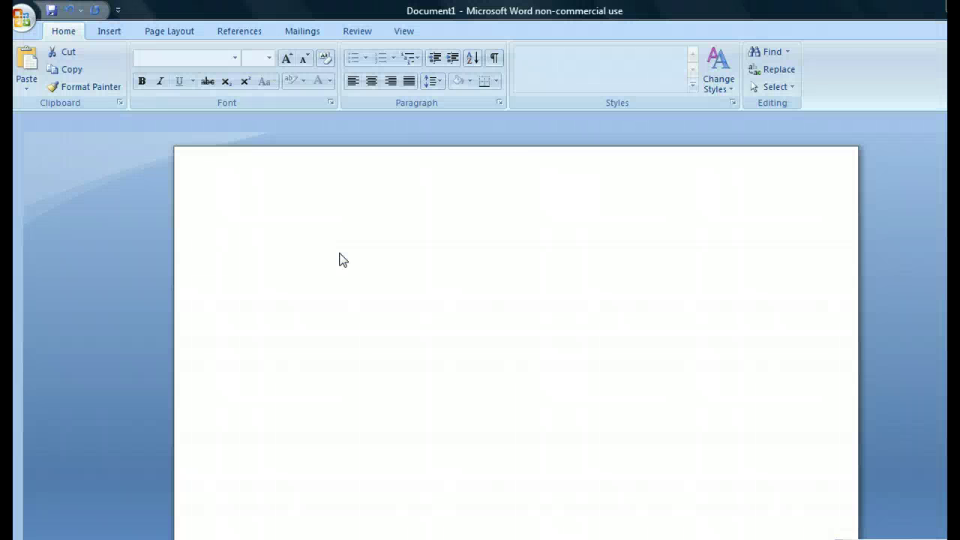
click(911, 8)
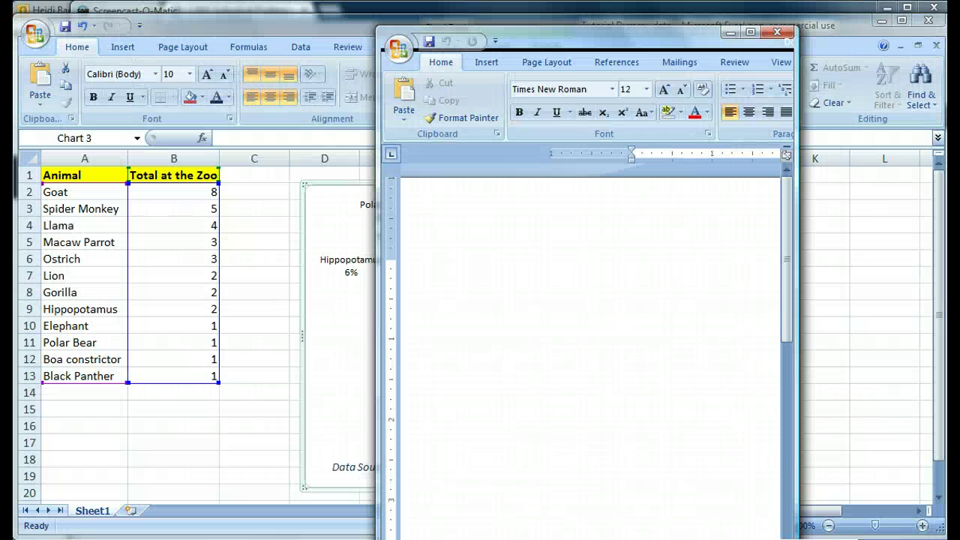
drag(604, 36, 244, 19)
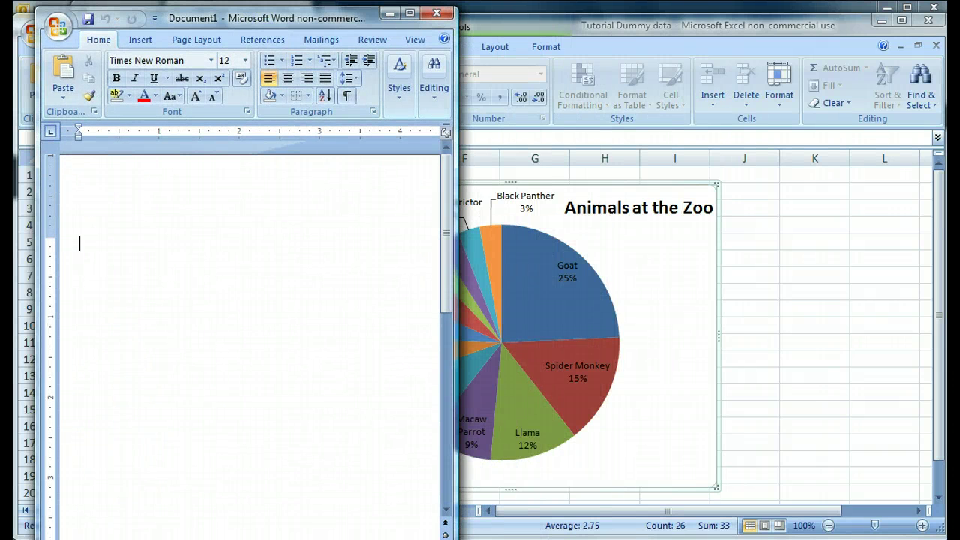
drag(455, 537, 889, 492)
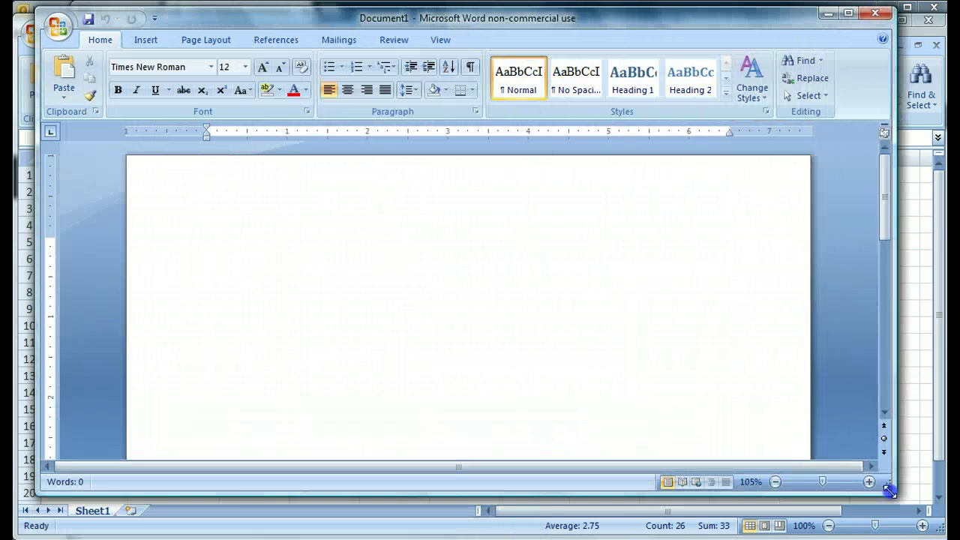
Try an ordinary paste of the chart into the Word document, select its data labels and pie individually, and undo the paste
click(222, 249)
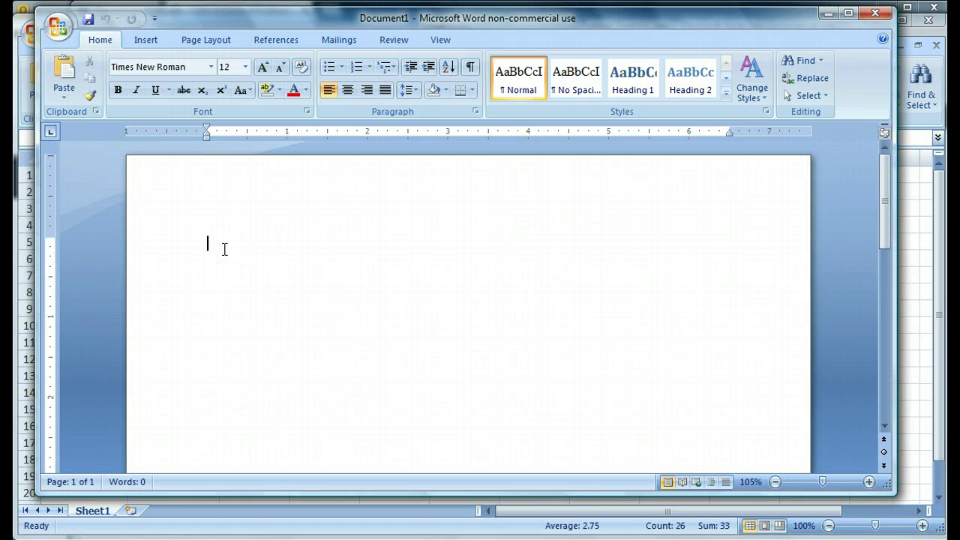
key(ctrl+v)
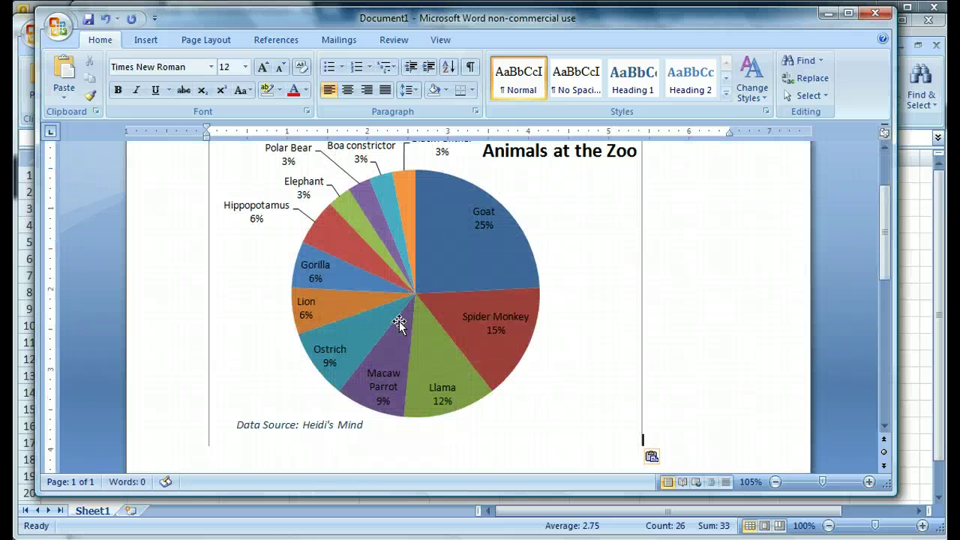
click(584, 311)
click(521, 321)
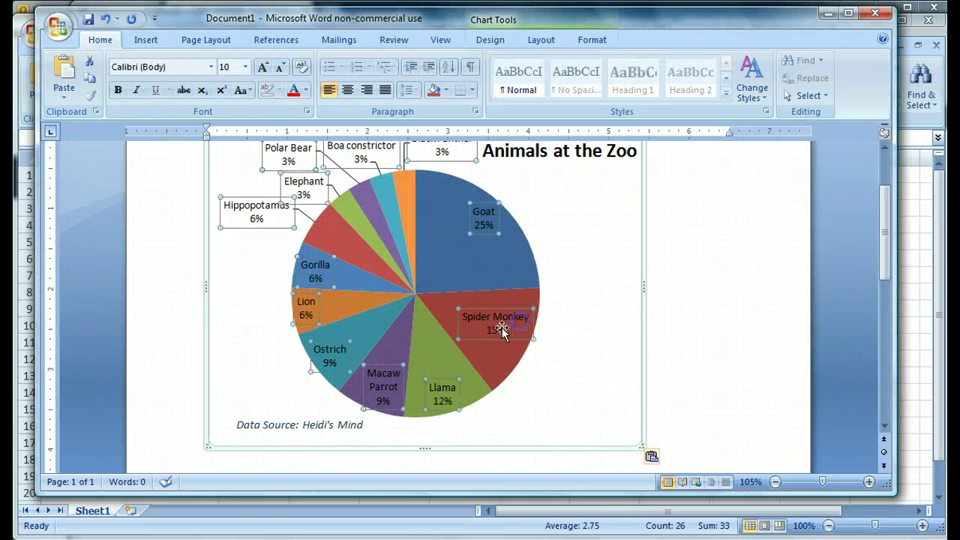
click(585, 379)
click(668, 347)
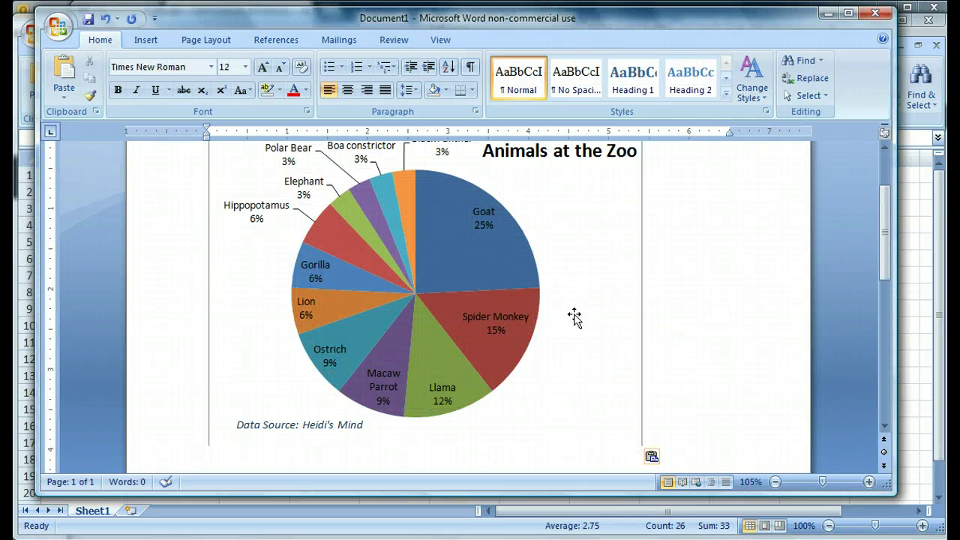
scroll(572, 316, up, 2)
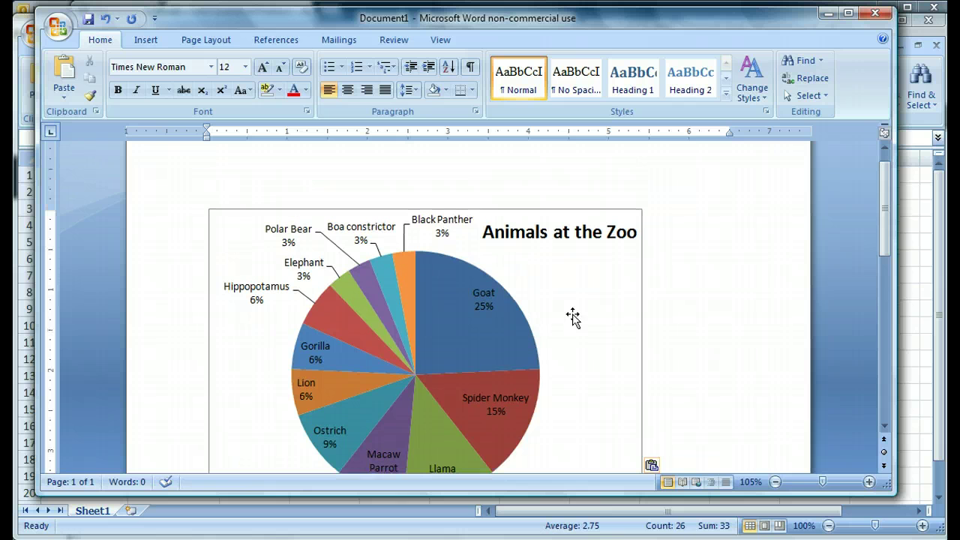
click(481, 302)
click(536, 300)
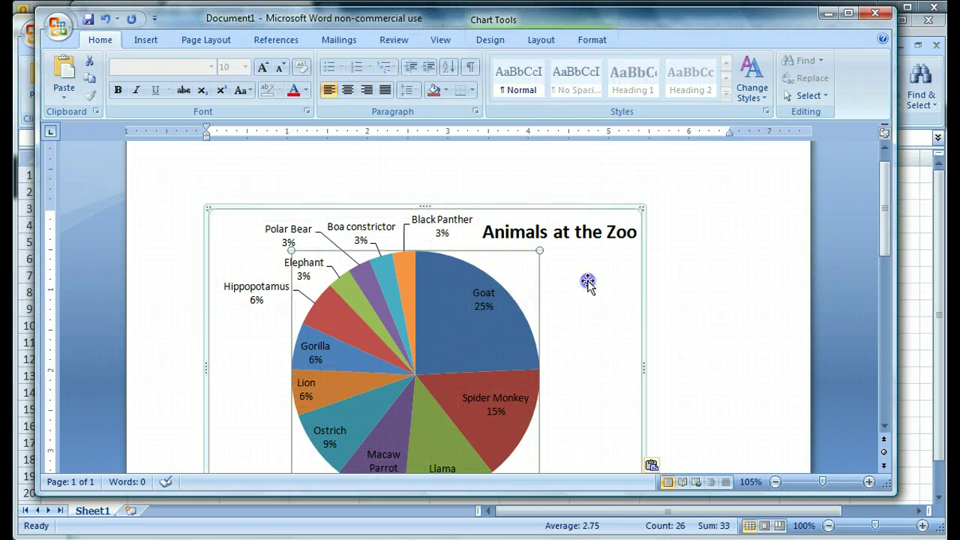
click(682, 252)
scroll(682, 251, down, 2)
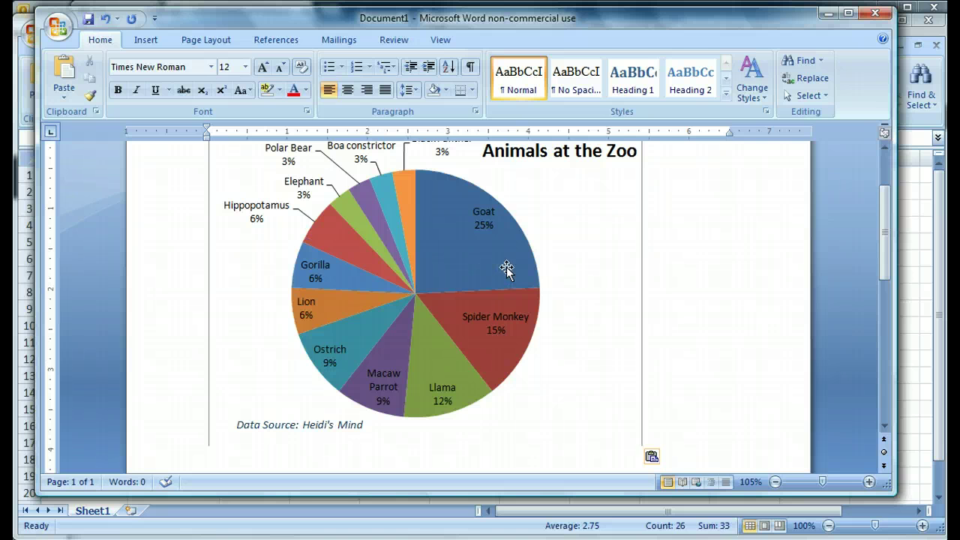
key(ctrl+z)
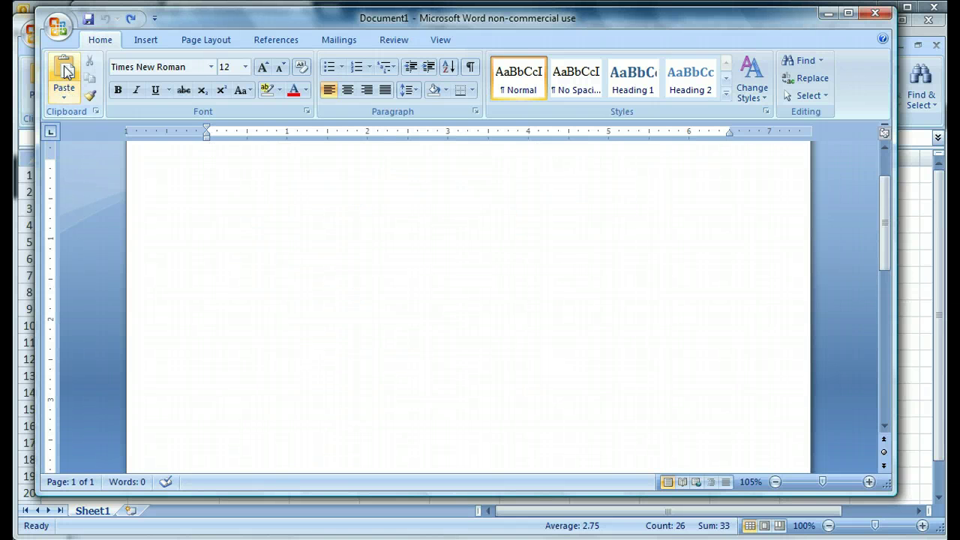
Paste the chart into the document with Paste Special as an unlinked Microsoft Office Excel Chart Object
click(63, 92)
click(92, 132)
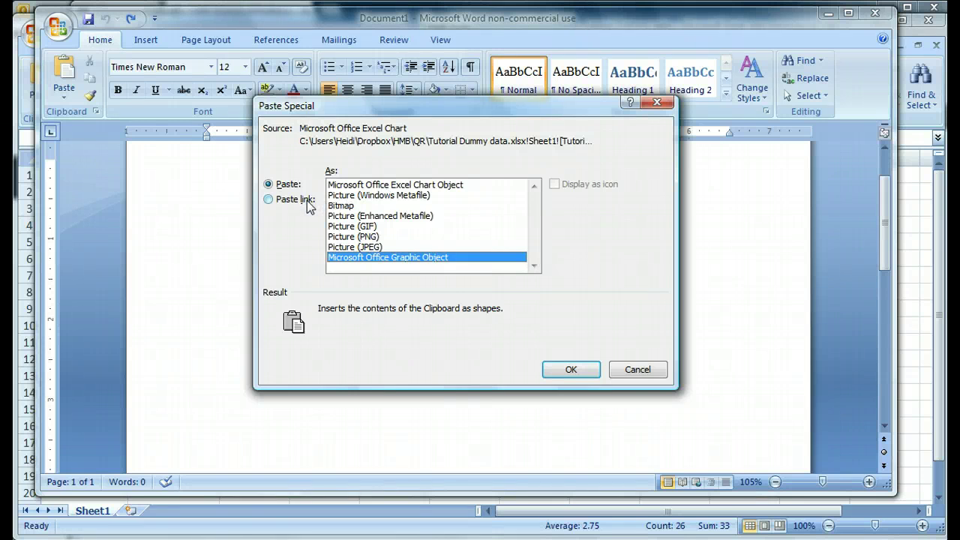
click(268, 199)
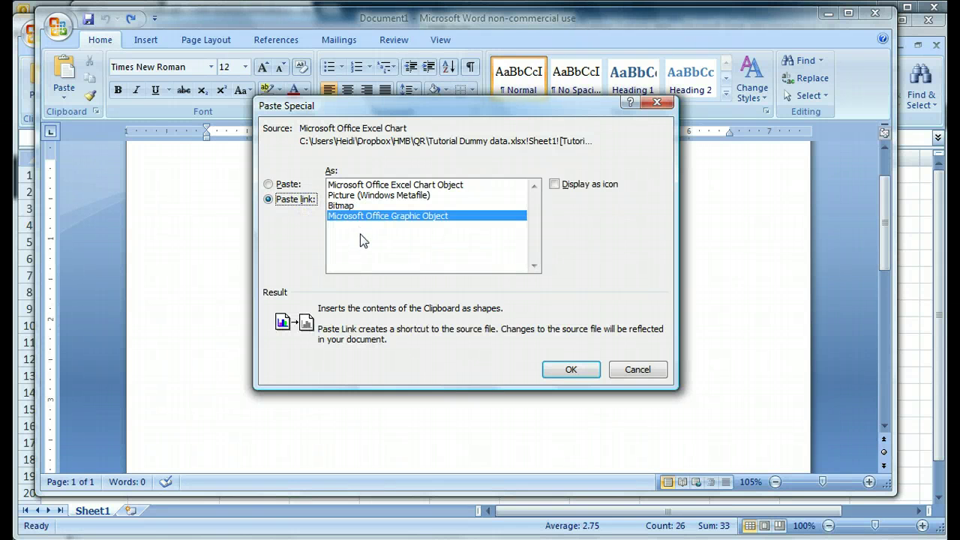
click(283, 186)
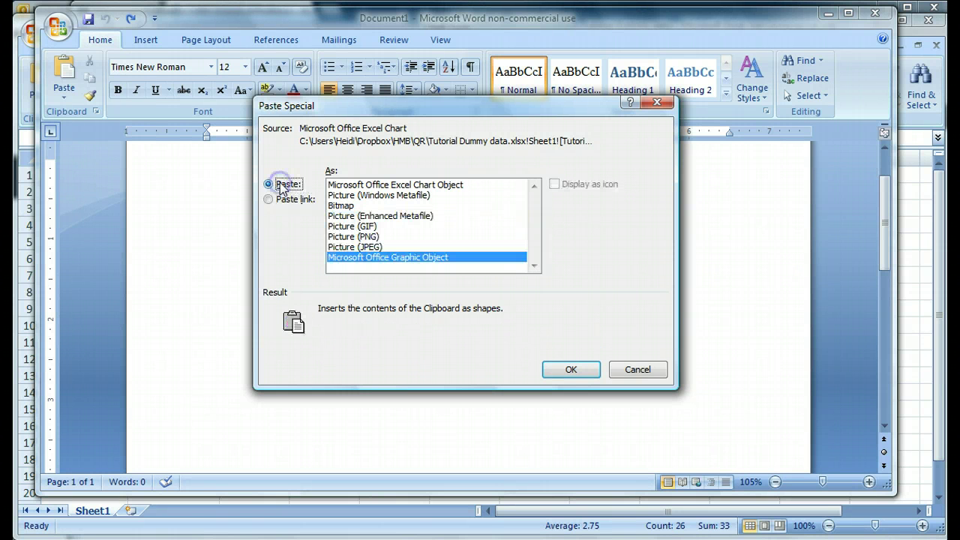
click(379, 185)
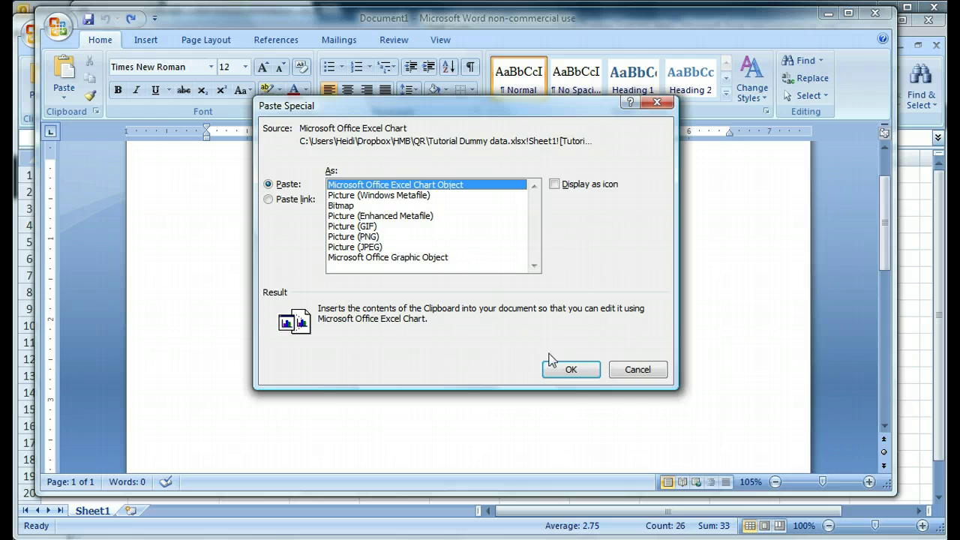
click(587, 375)
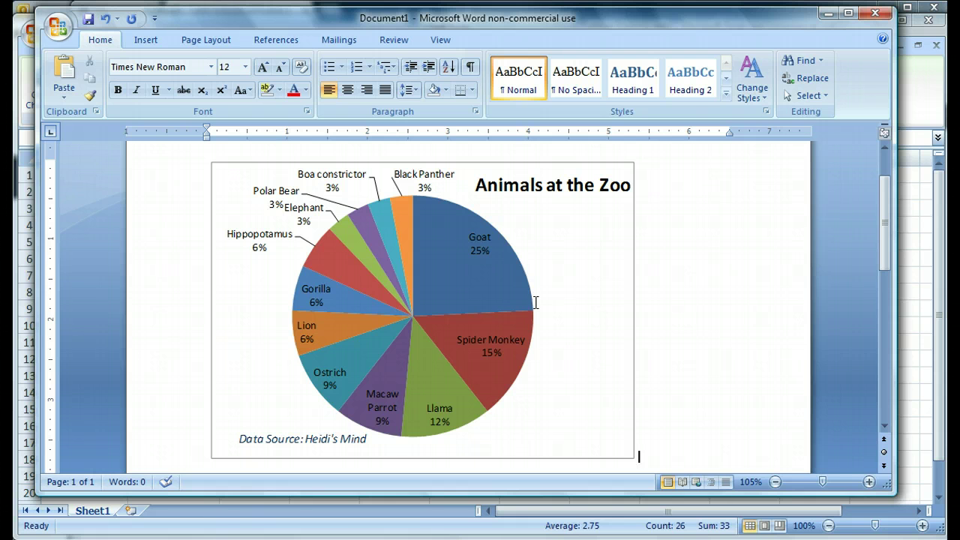
Format the embedded chart object in the Word document with Tight text wrapping and Right horizontal alignment
click(565, 254)
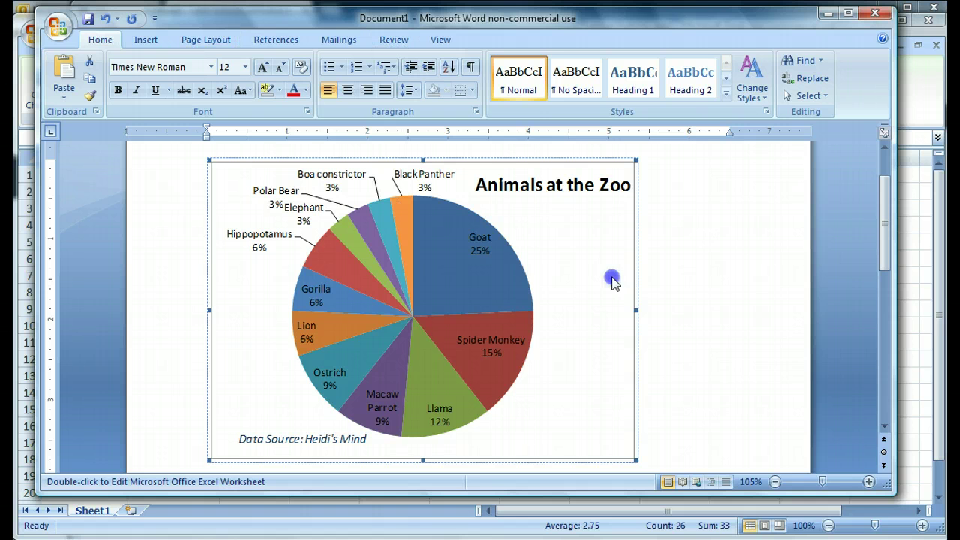
click(148, 43)
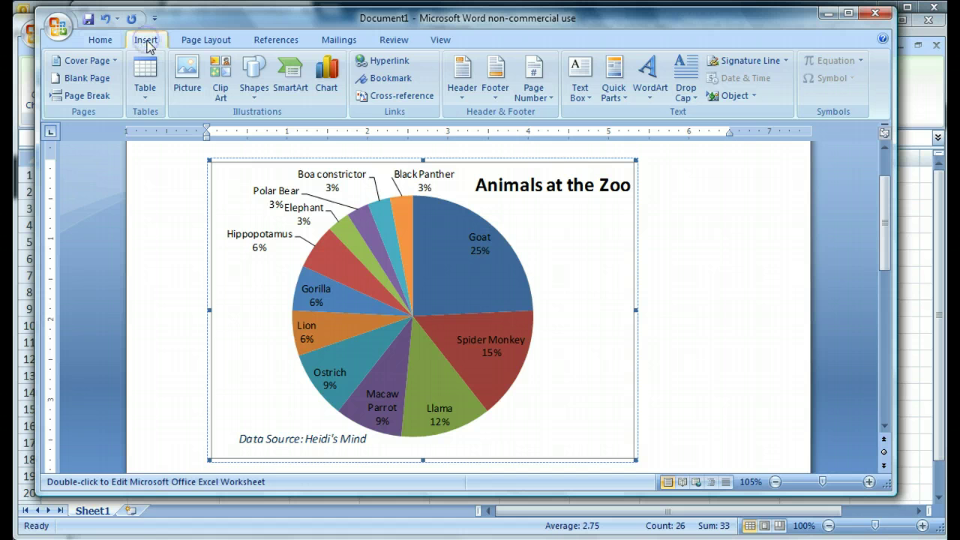
right_click(561, 264)
click(608, 399)
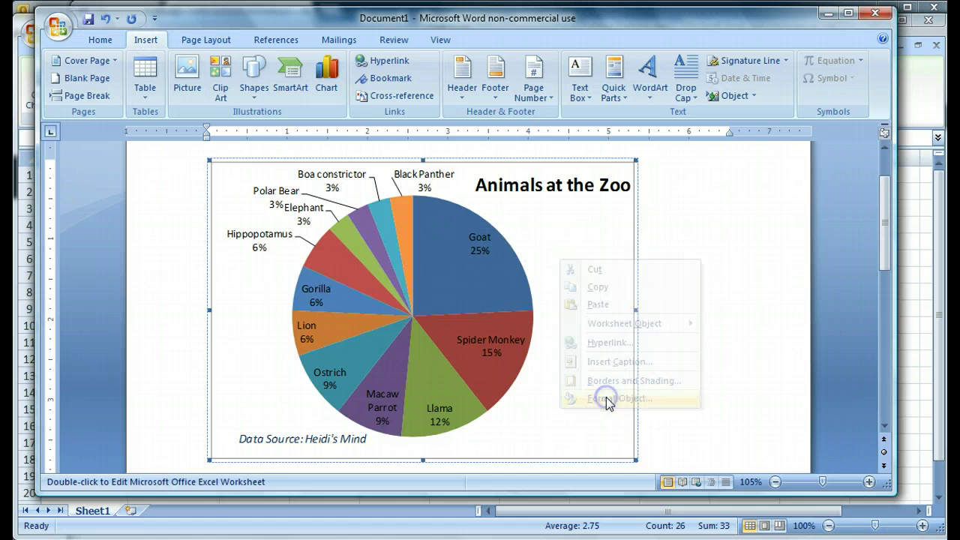
click(697, 275)
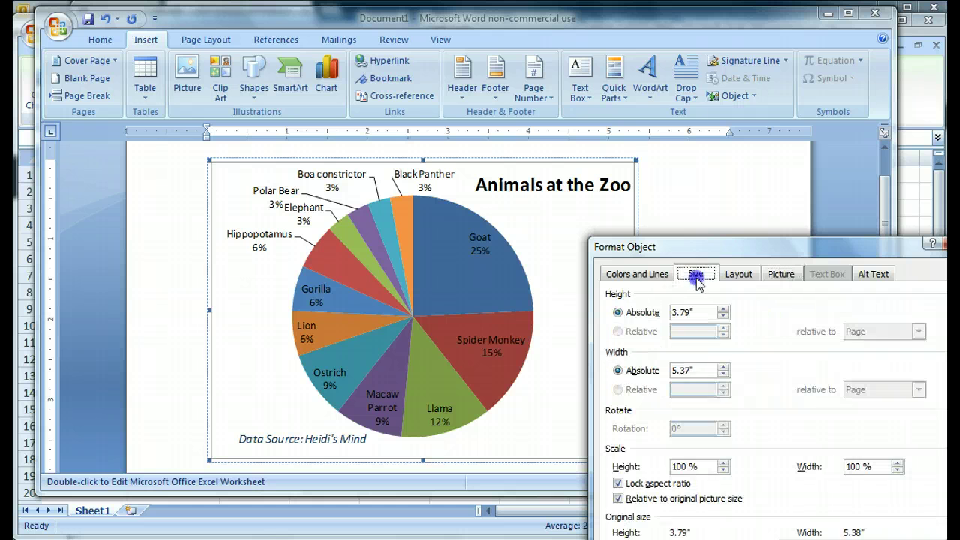
click(738, 275)
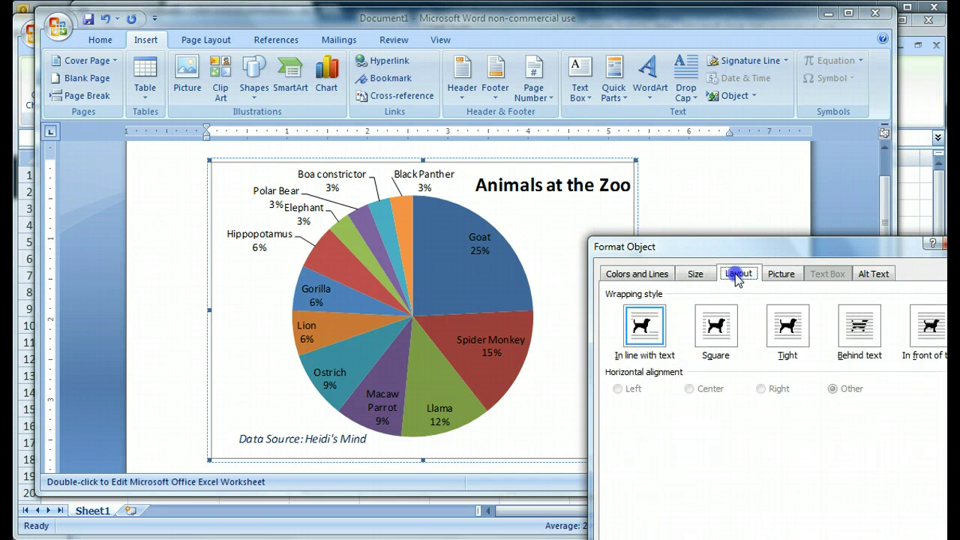
click(792, 337)
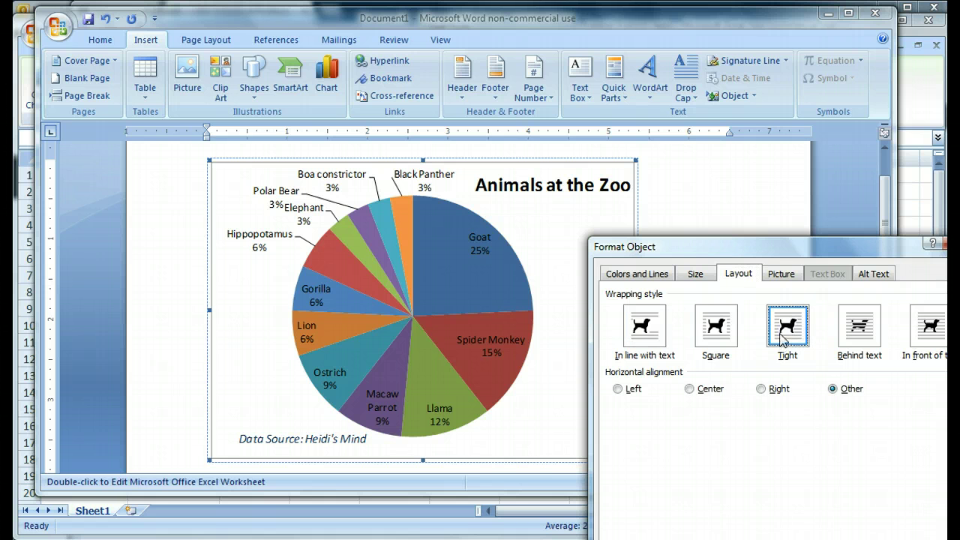
click(617, 389)
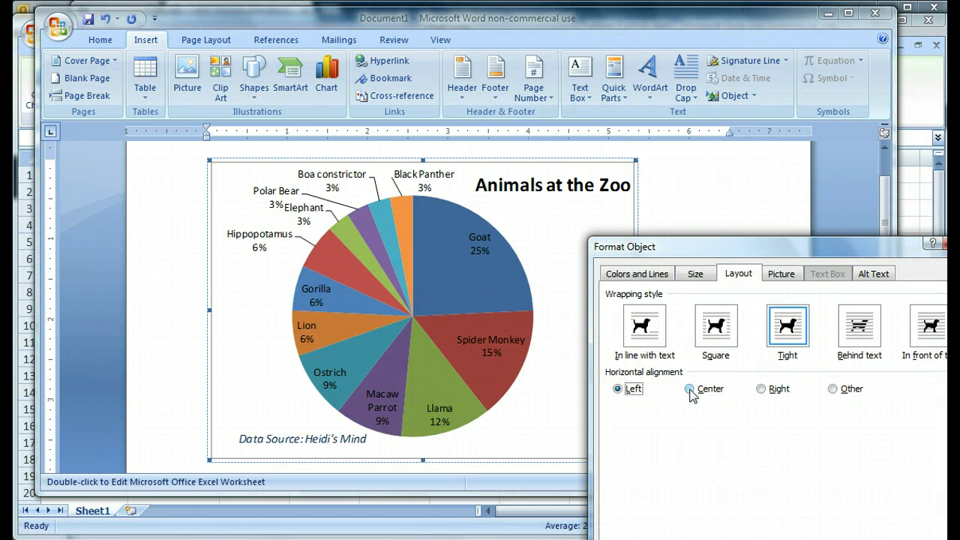
click(689, 389)
click(761, 389)
click(841, 529)
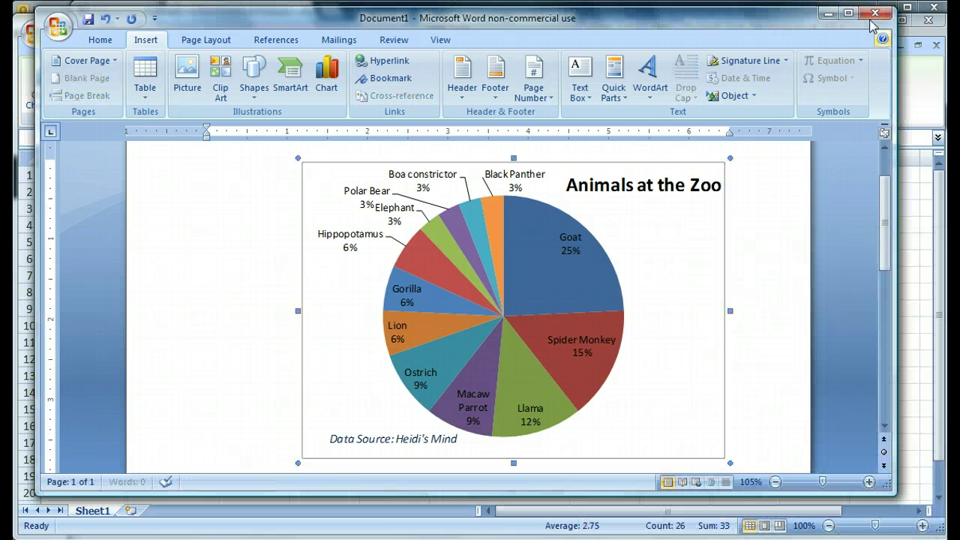
Switch back to the Excel workbook, delete the pie chart, and select the line chart beneath it
click(902, 234)
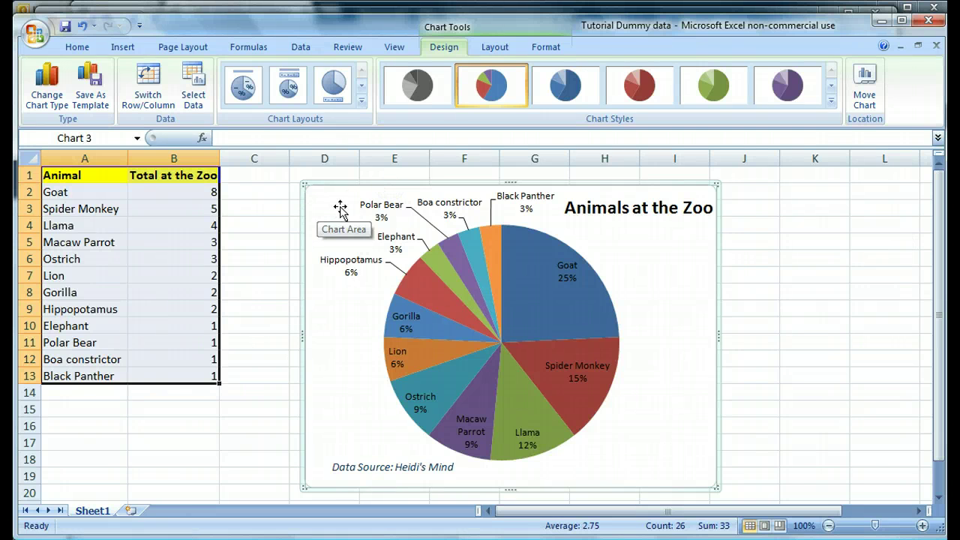
key(Delete)
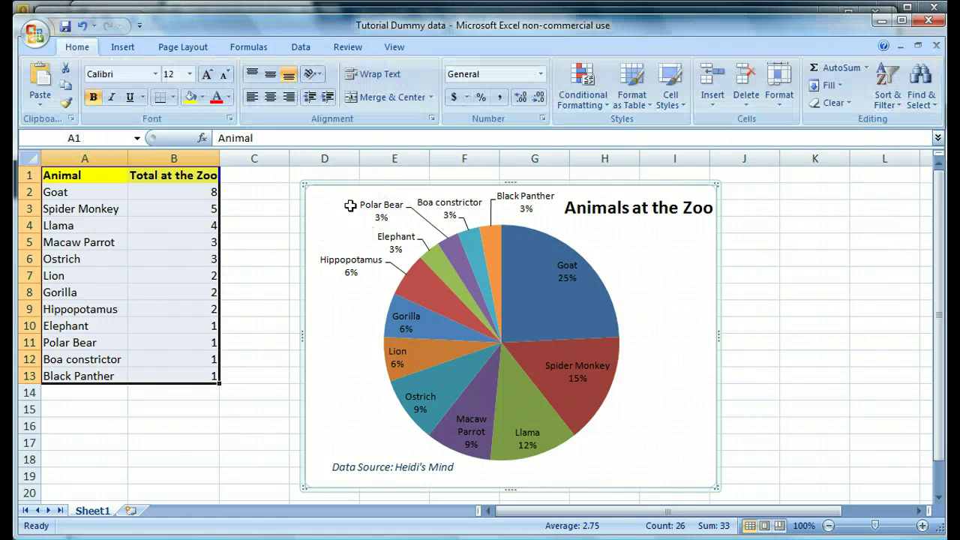
click(638, 316)
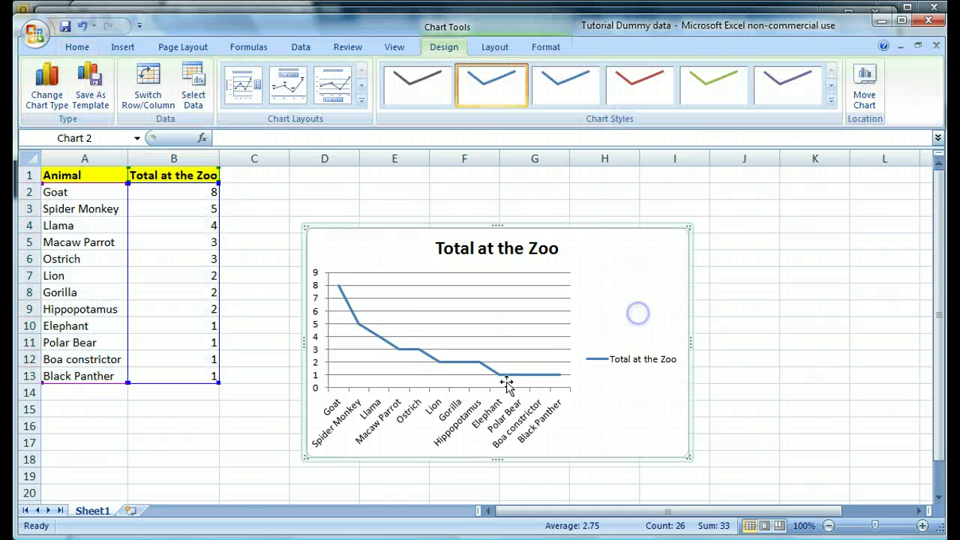
Delete the line chart's legend and select its title and category axis labels in turn
click(647, 362)
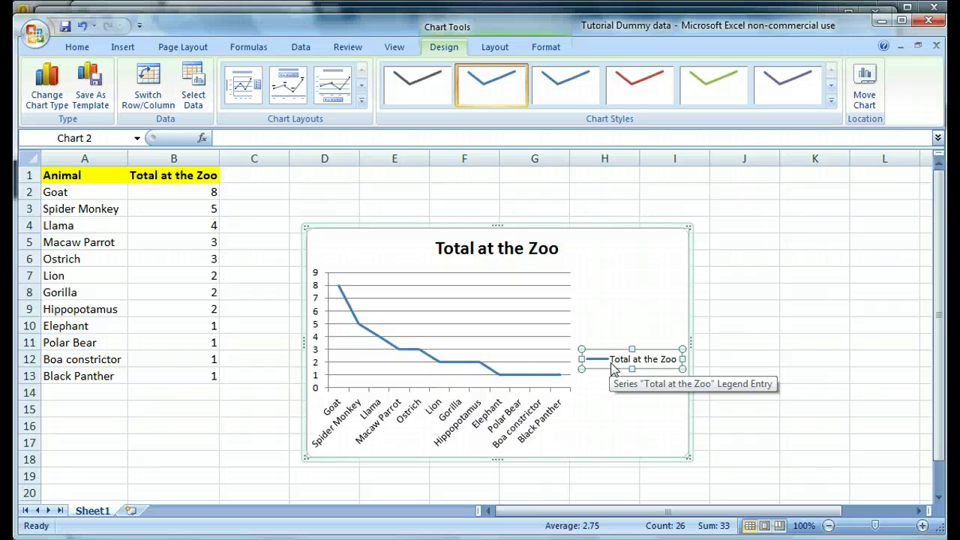
key(Delete)
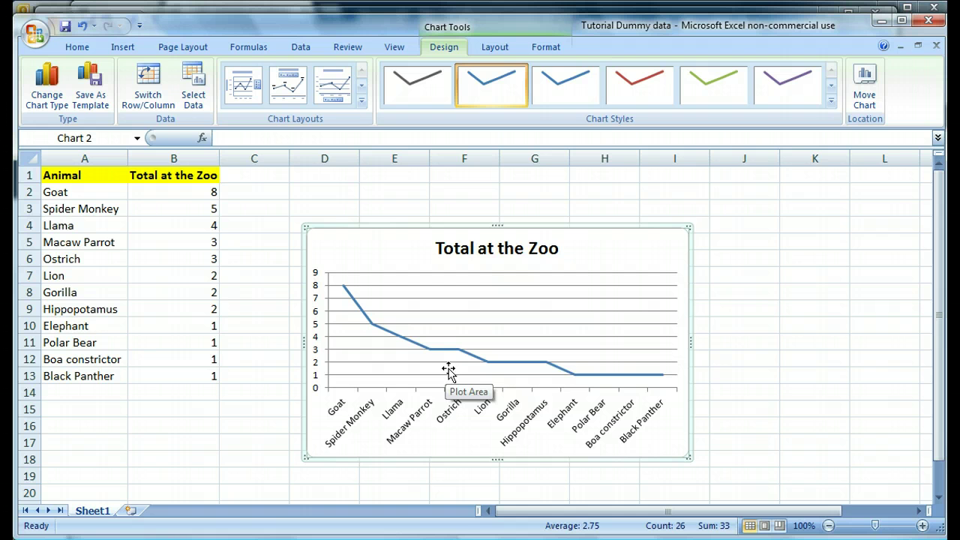
click(508, 250)
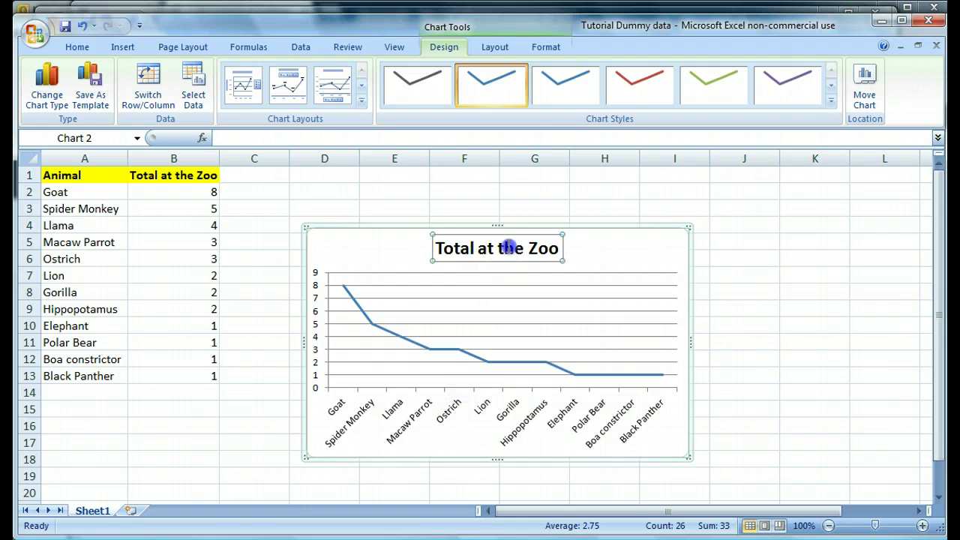
click(385, 447)
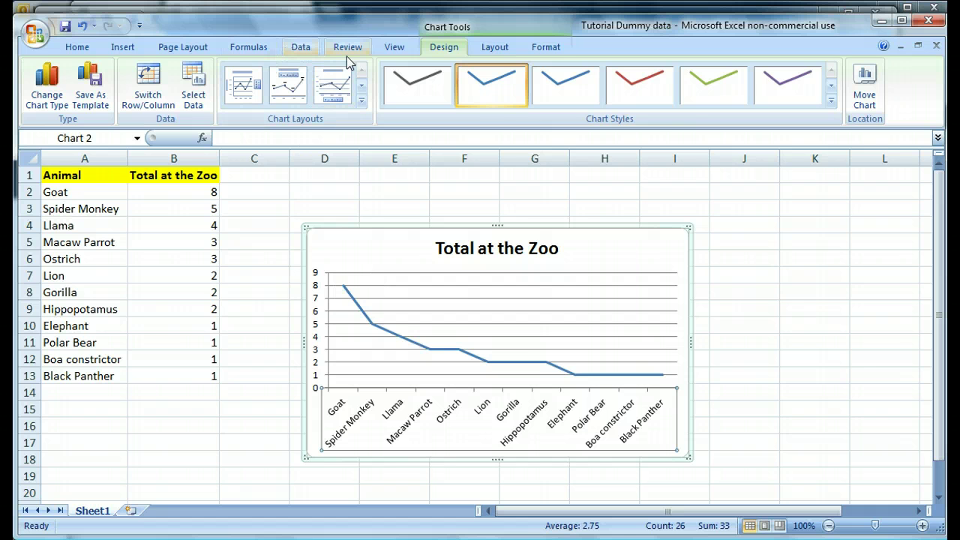
Insert a text box beside the line chart's title with a note reading "Data Source:" followed by the source's name
click(348, 237)
click(123, 46)
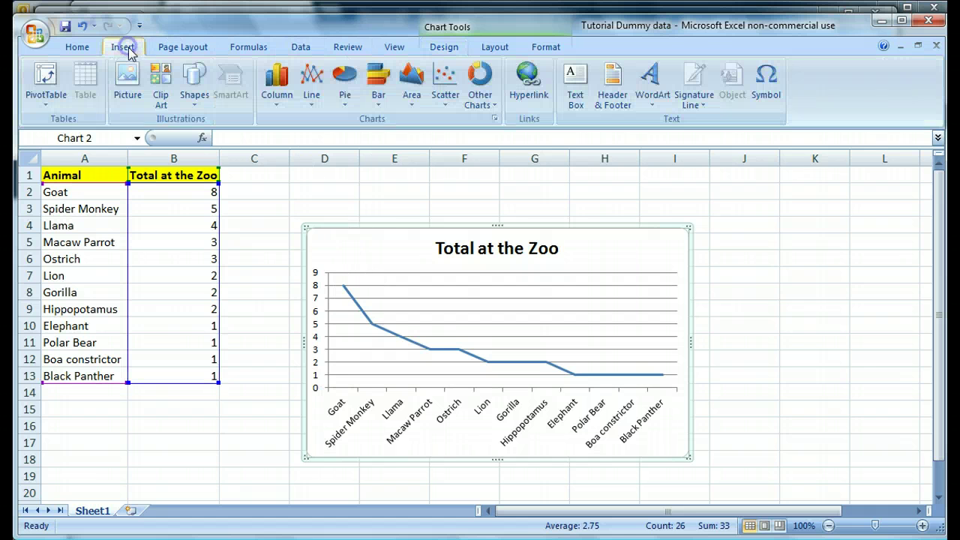
click(575, 82)
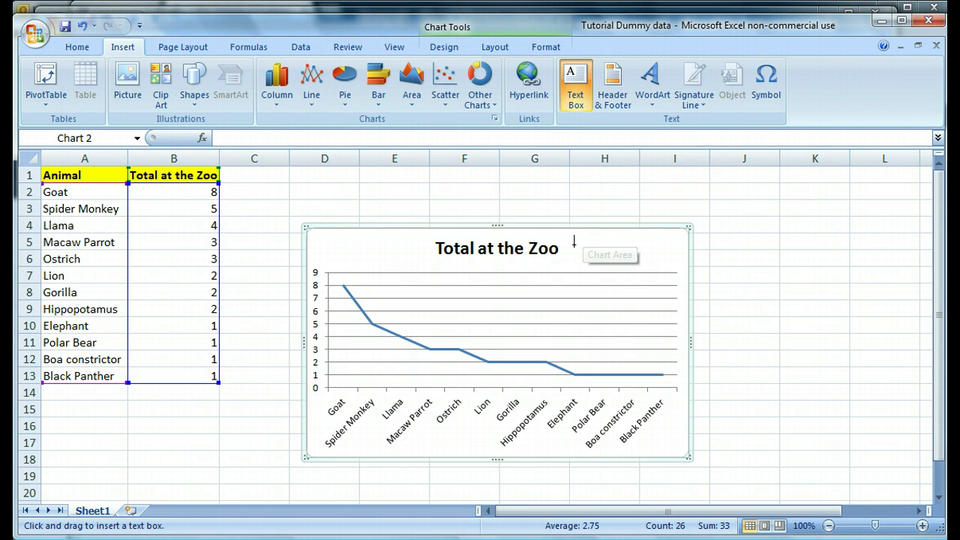
mouse_move(573, 244)
mouse_down()
mouse_move(654, 251)
mouse_move(673, 263)
mouse_up()
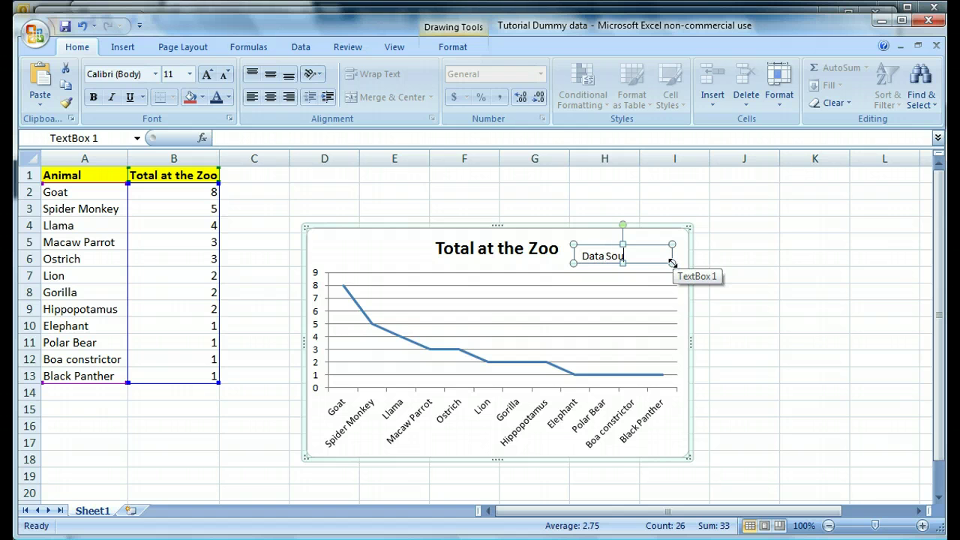
text(Data Source: Heidi's Mind)
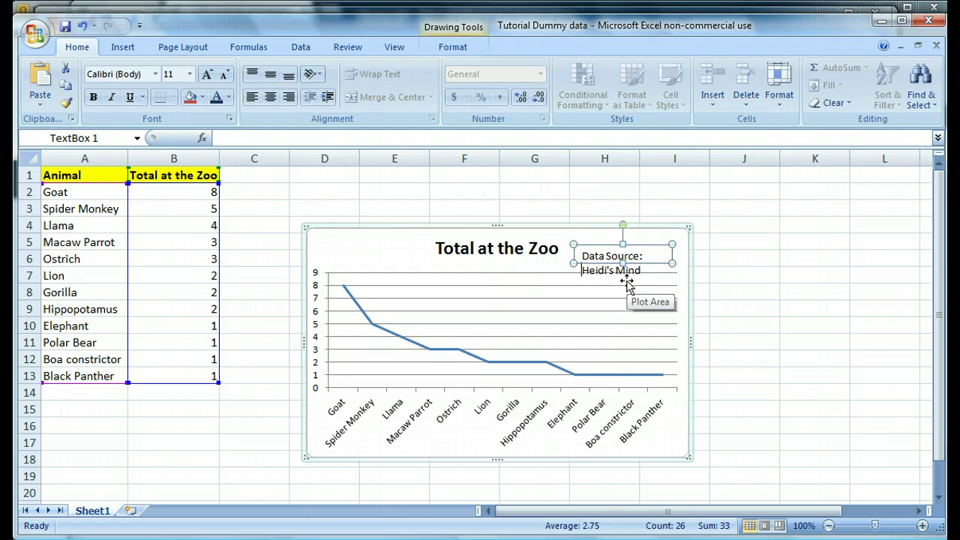
Resize the data source note with its font size set to 8, and place it in the chart's lower-left corner
click(576, 295)
click(589, 258)
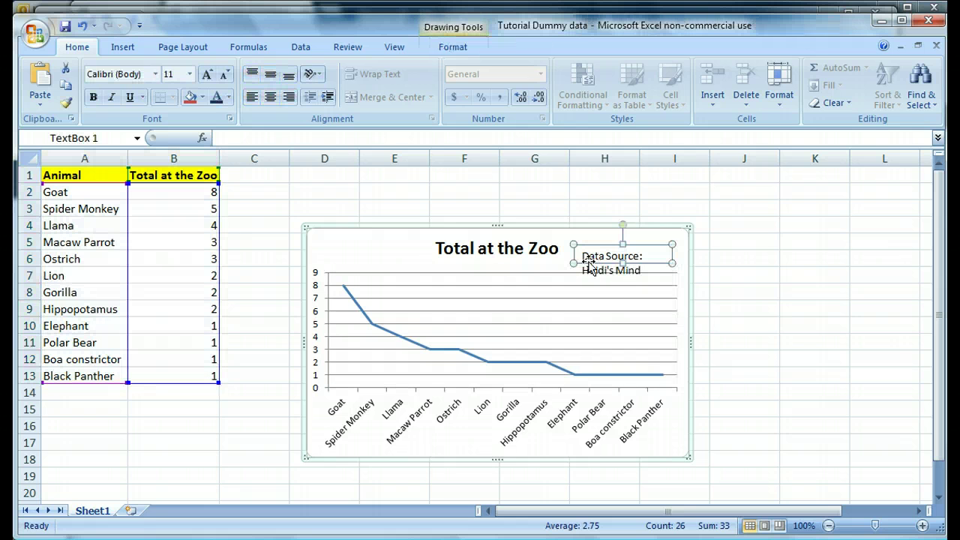
drag(622, 265, 623, 291)
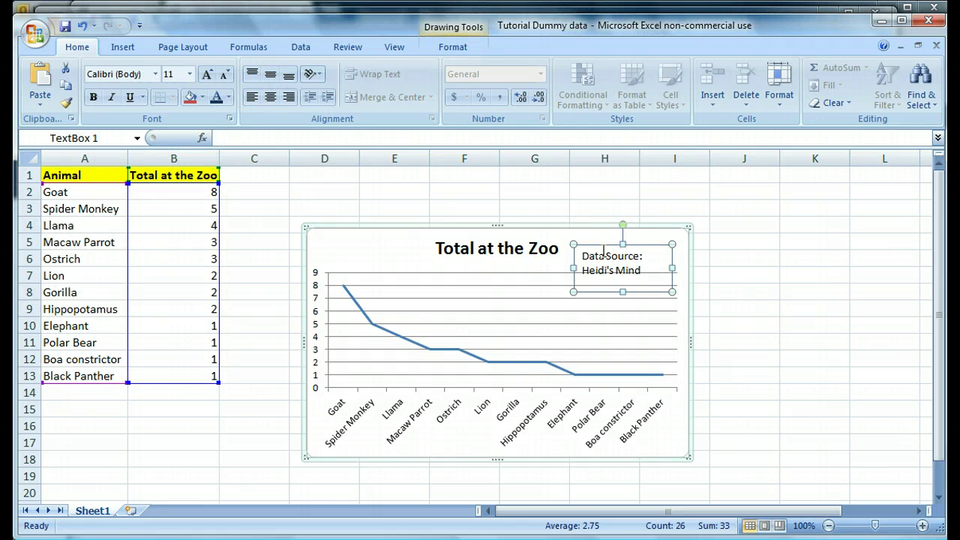
click(189, 74)
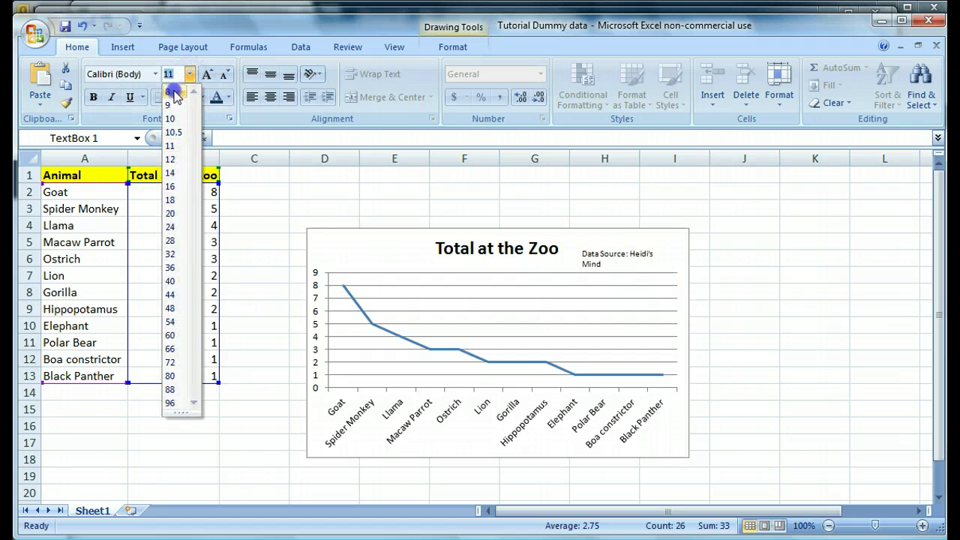
click(171, 88)
drag(570, 267, 538, 267)
drag(607, 291, 404, 435)
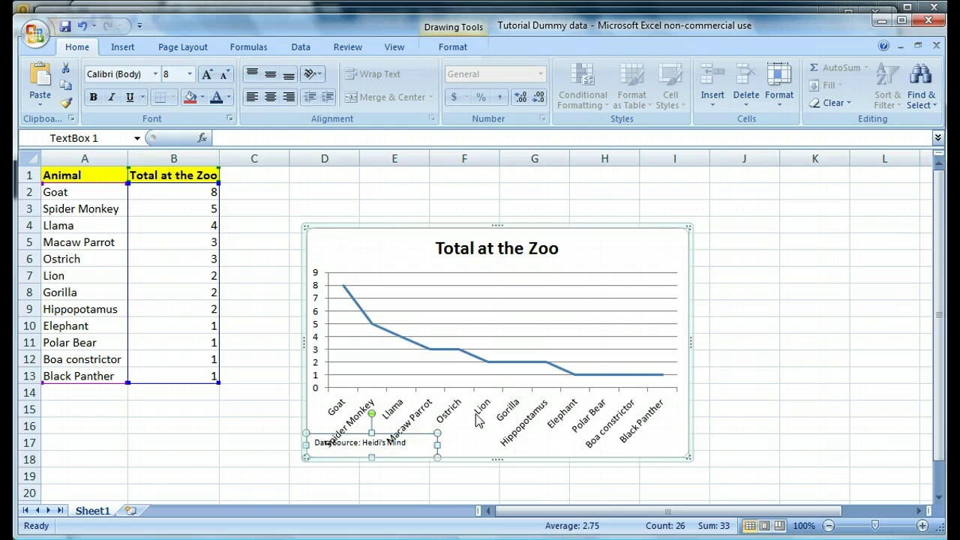
Move the line chart's plot area up clear of the data source note and stretch its upper edge above the title
click(542, 274)
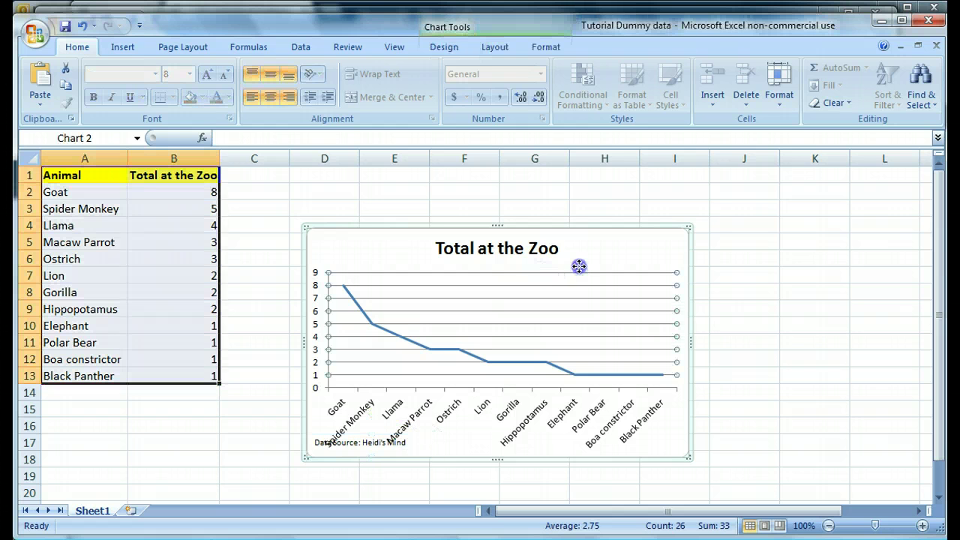
click(579, 266)
click(353, 268)
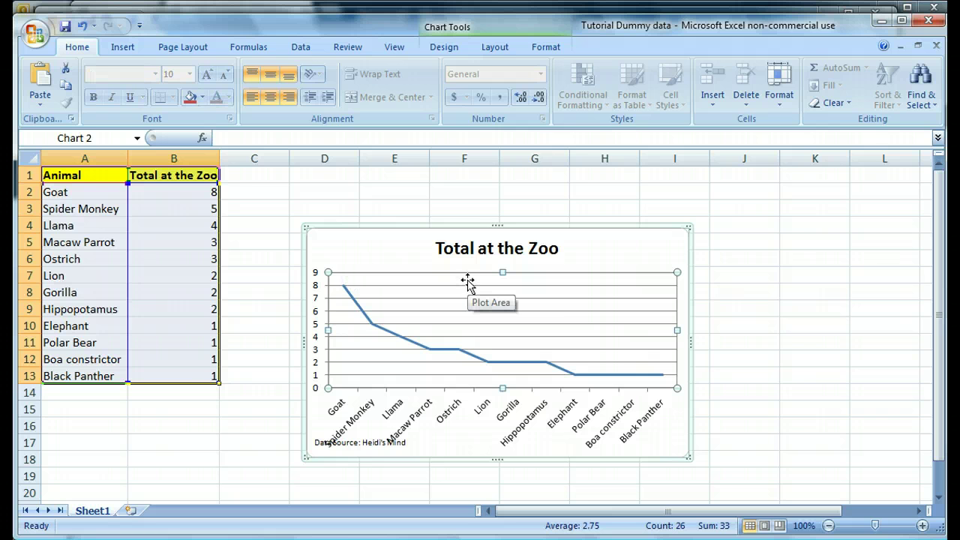
drag(468, 280, 465, 268)
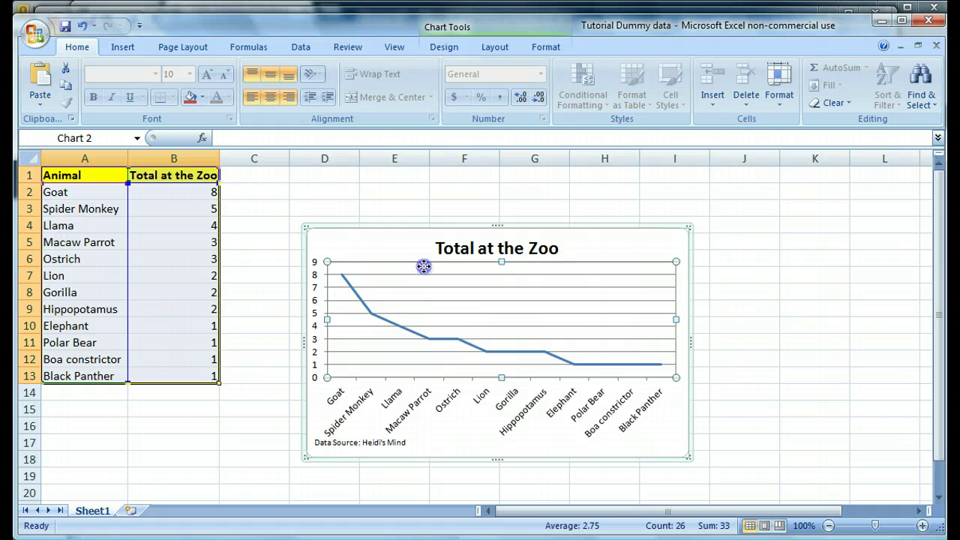
drag(424, 261, 424, 259)
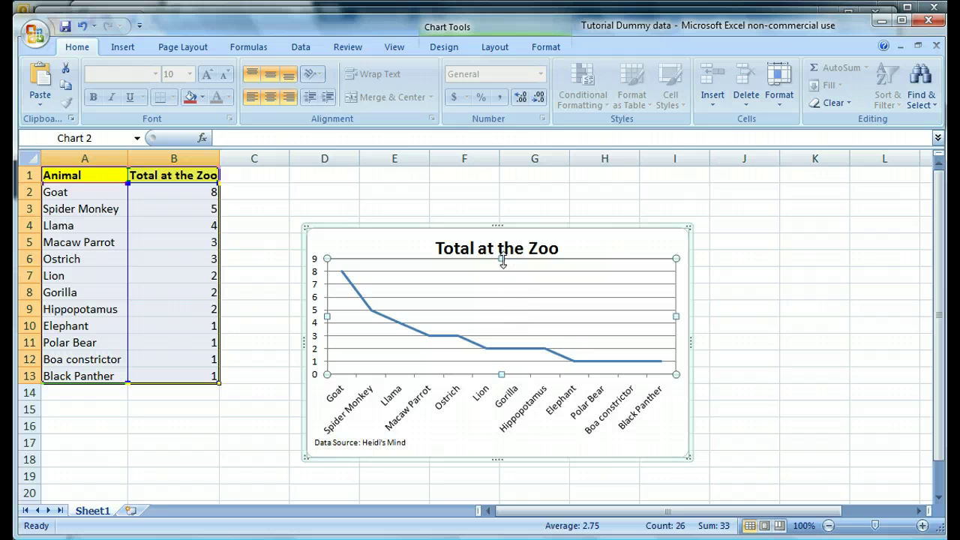
drag(505, 248, 504, 240)
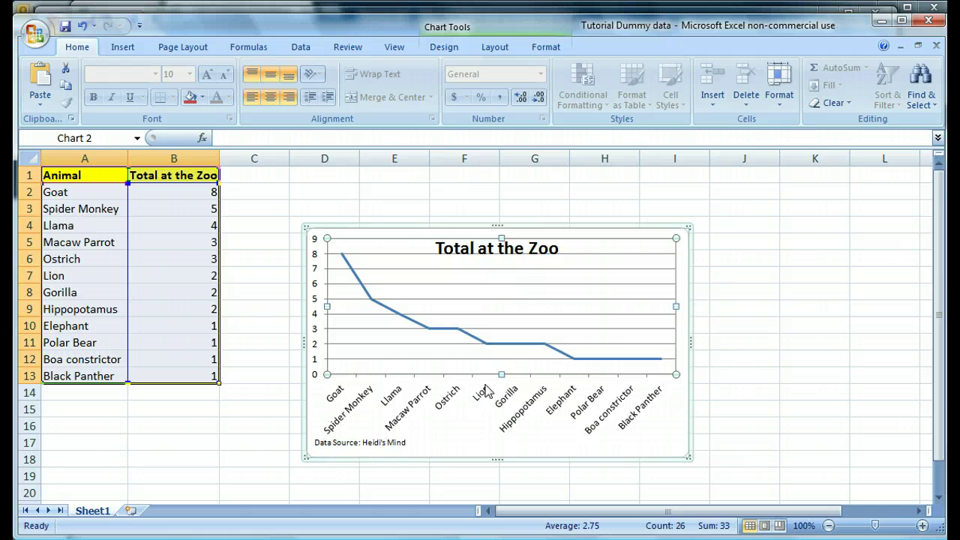
Set the font size of the line chart's category axis labels to 8
click(521, 418)
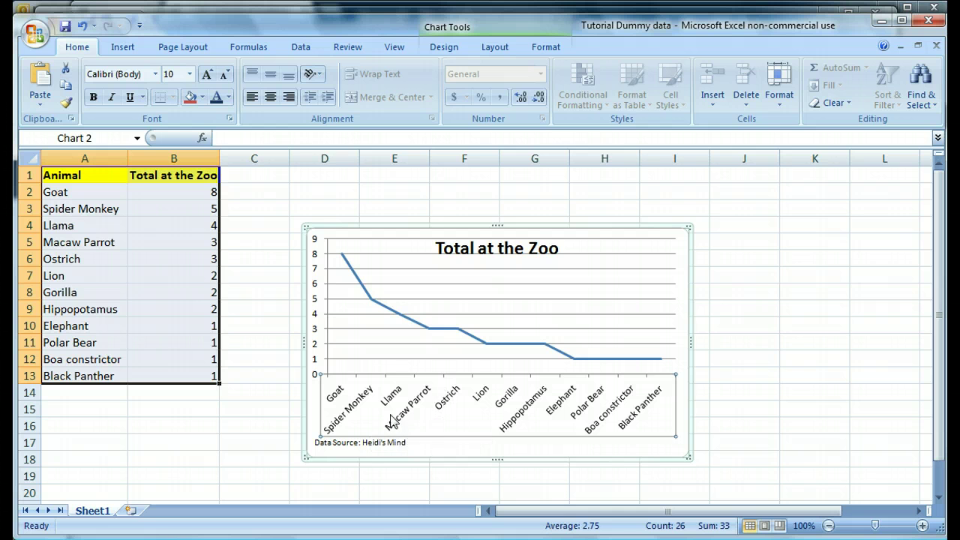
click(316, 75)
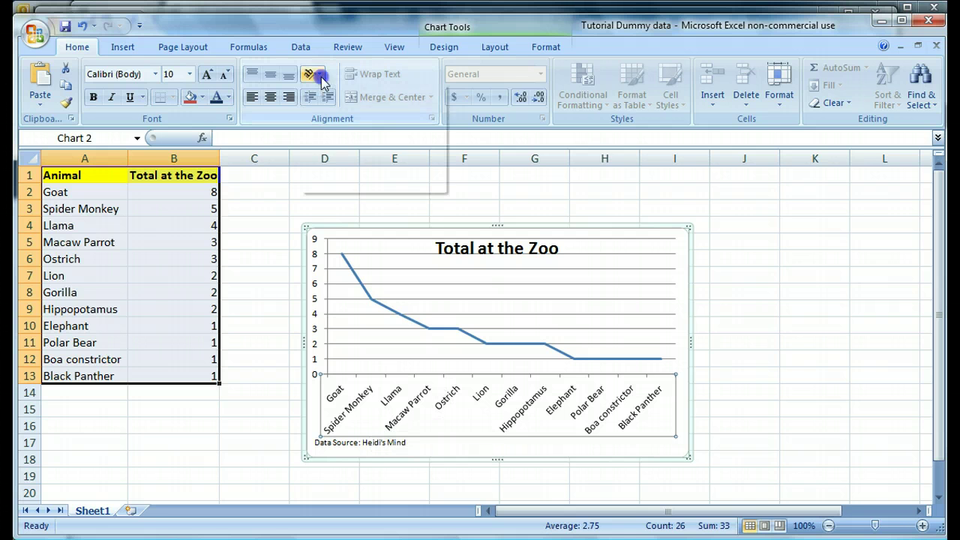
click(190, 74)
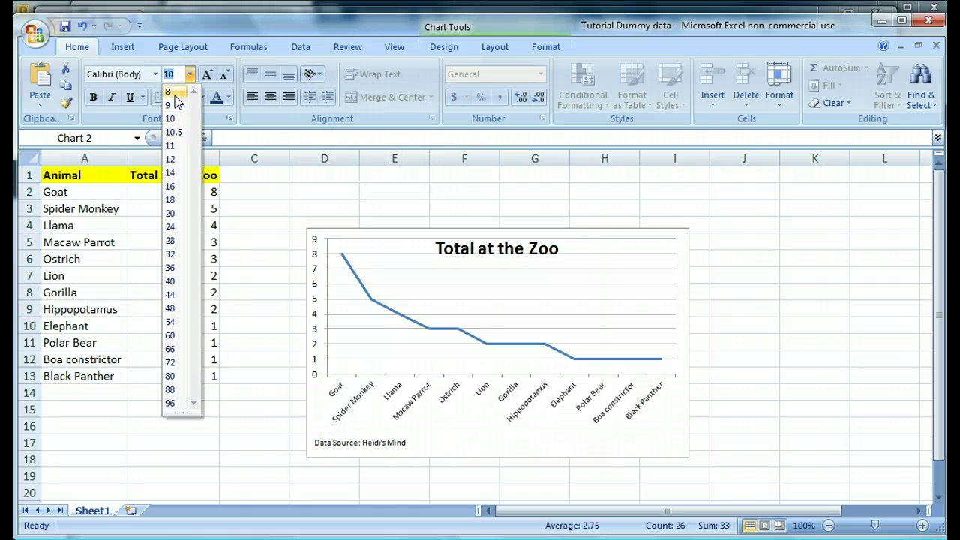
click(175, 92)
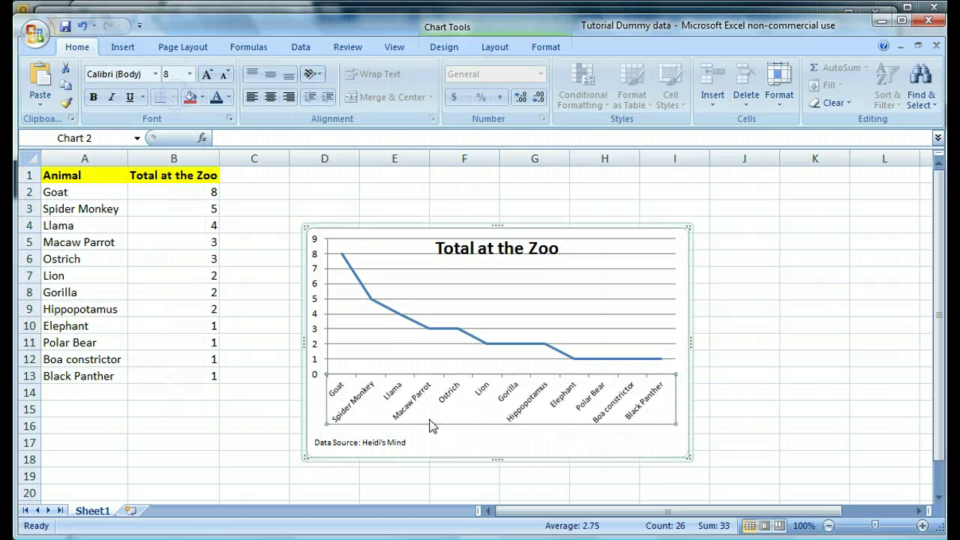
Add a horizontal axis title below the line chart's category axis reading "Animals"
click(463, 442)
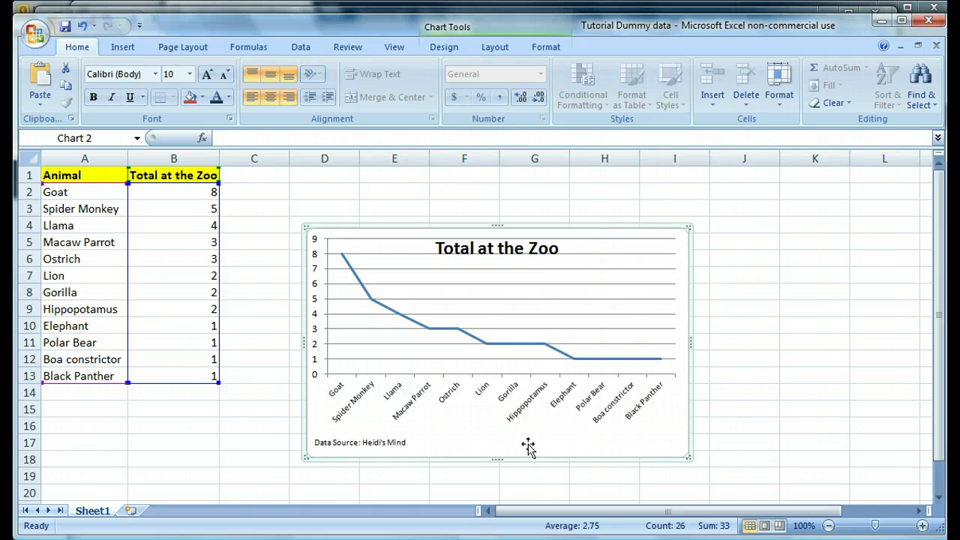
click(441, 48)
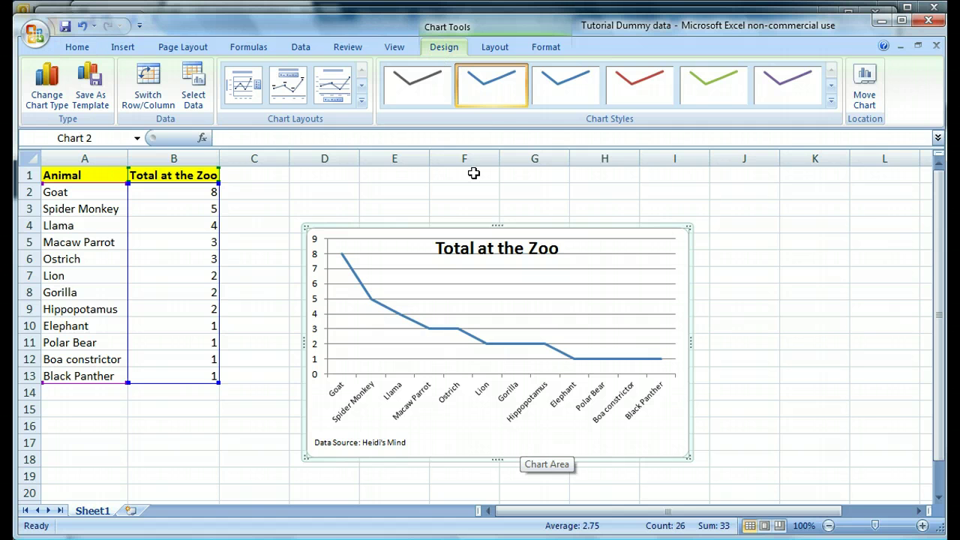
click(494, 47)
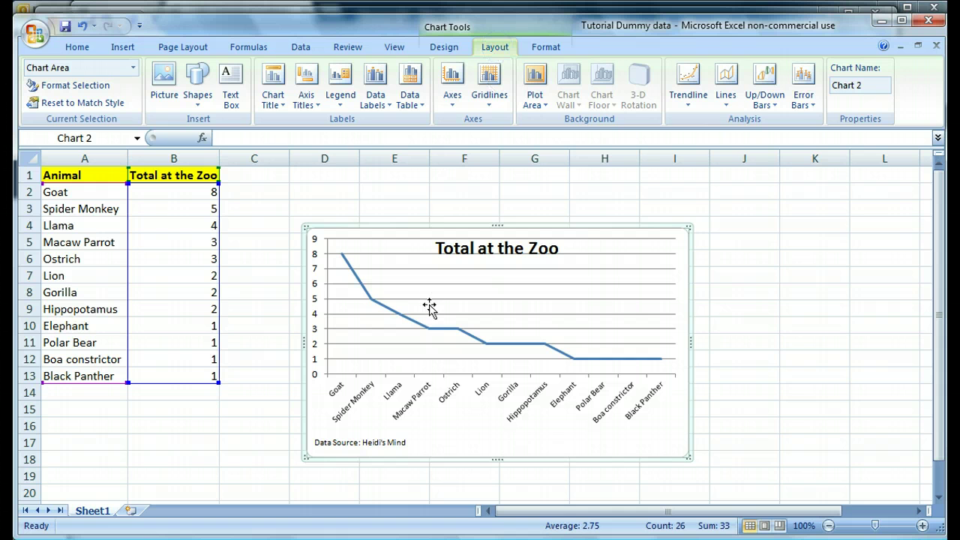
click(305, 108)
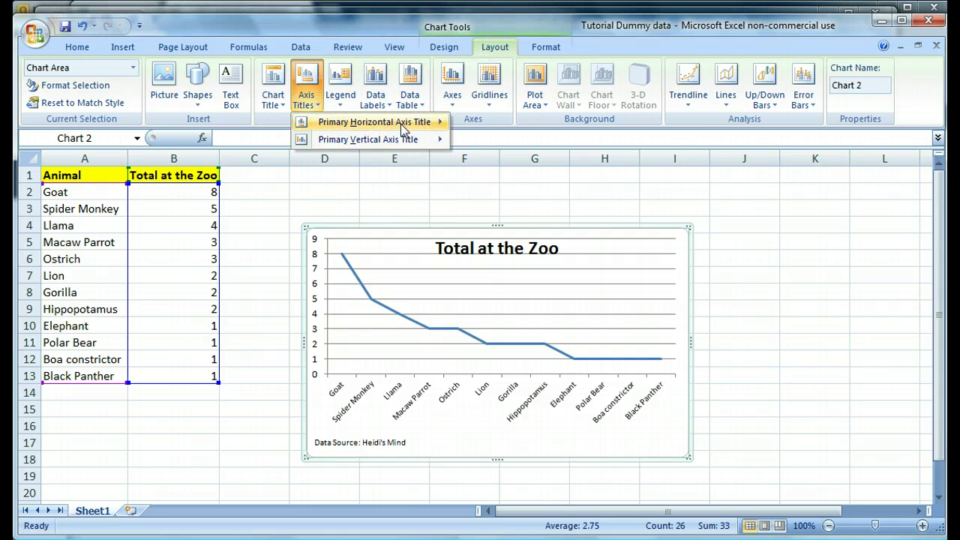
mouse_move(403, 125)
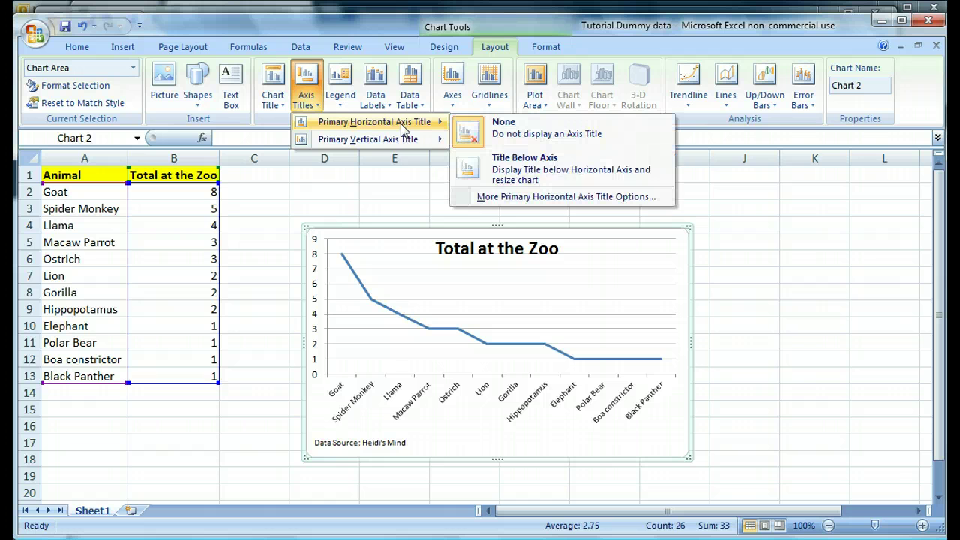
click(501, 175)
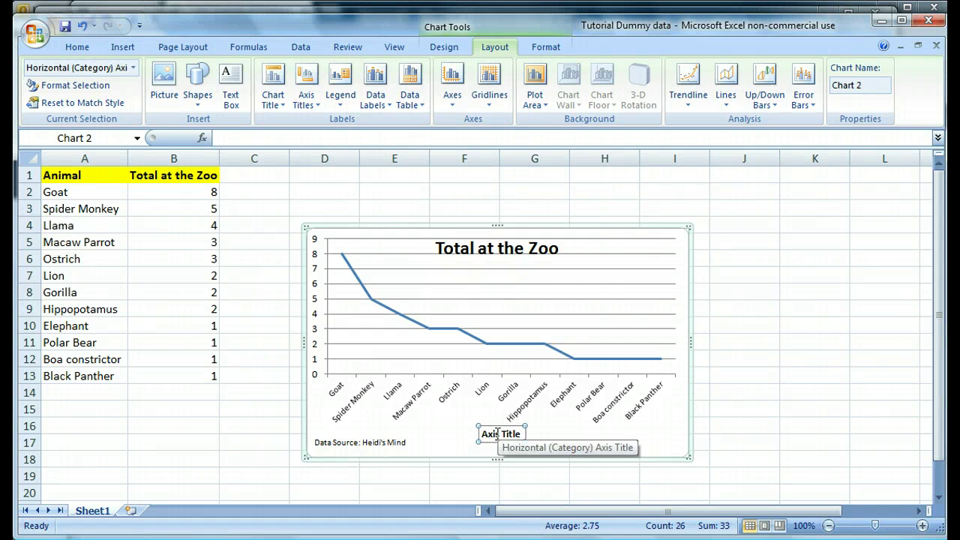
text(An)
click(498, 434)
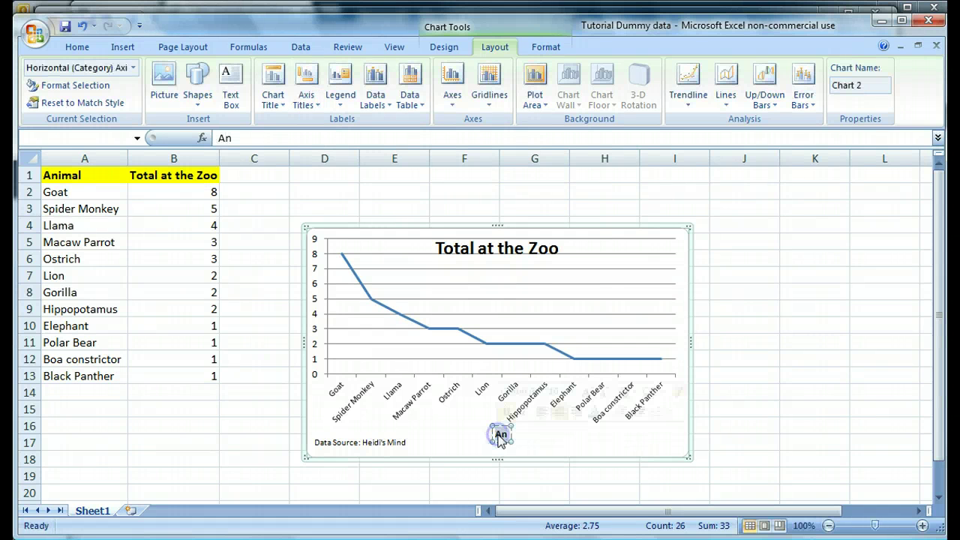
click(501, 433)
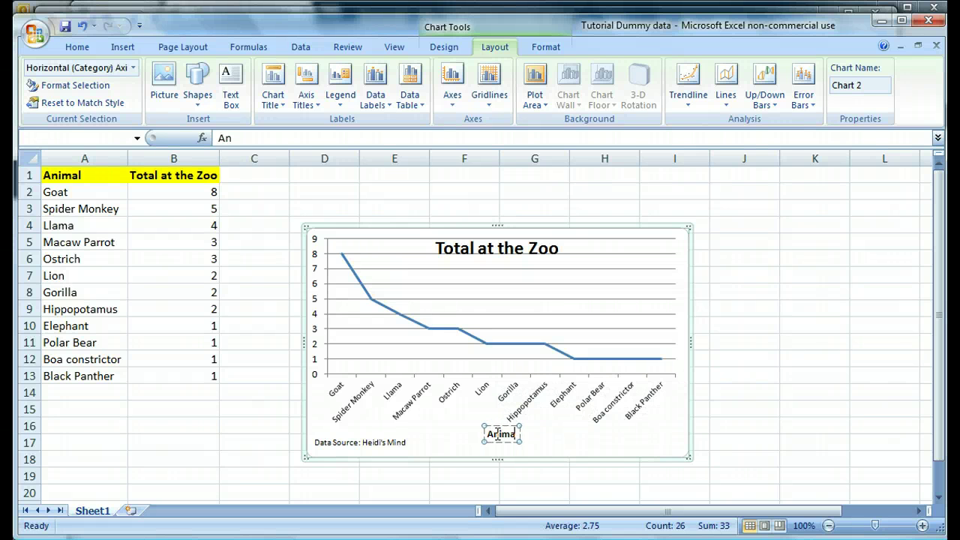
text(ls)
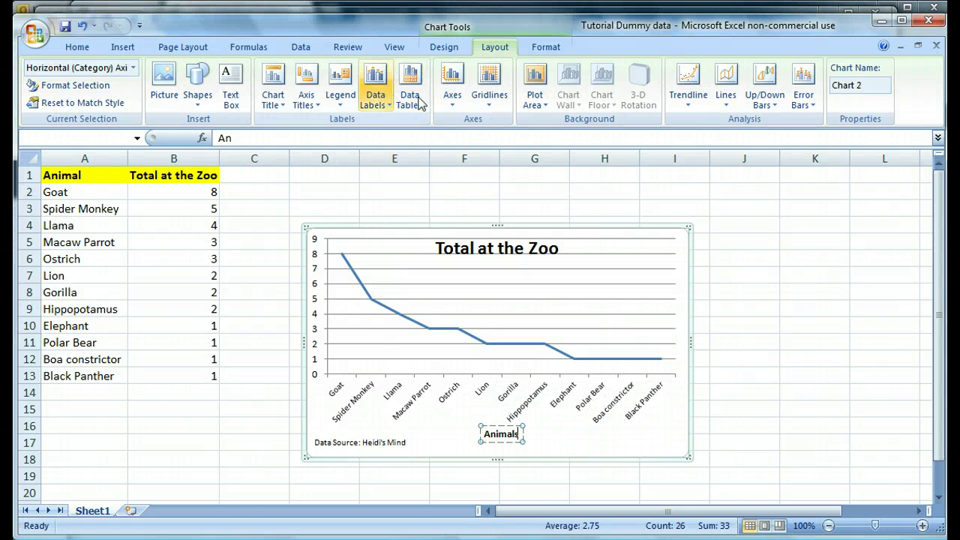
Add a rotated vertical axis title to the line chart reading "Count"
click(450, 86)
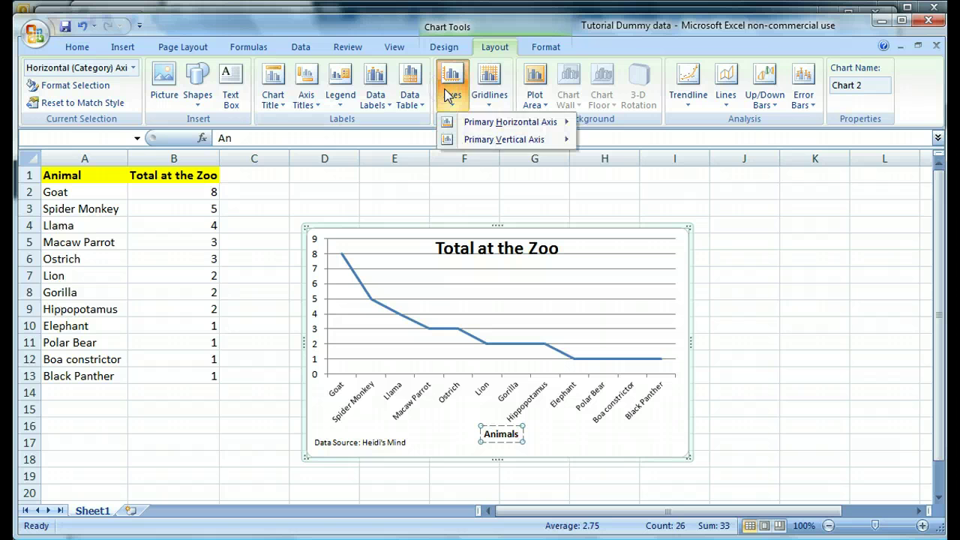
click(306, 91)
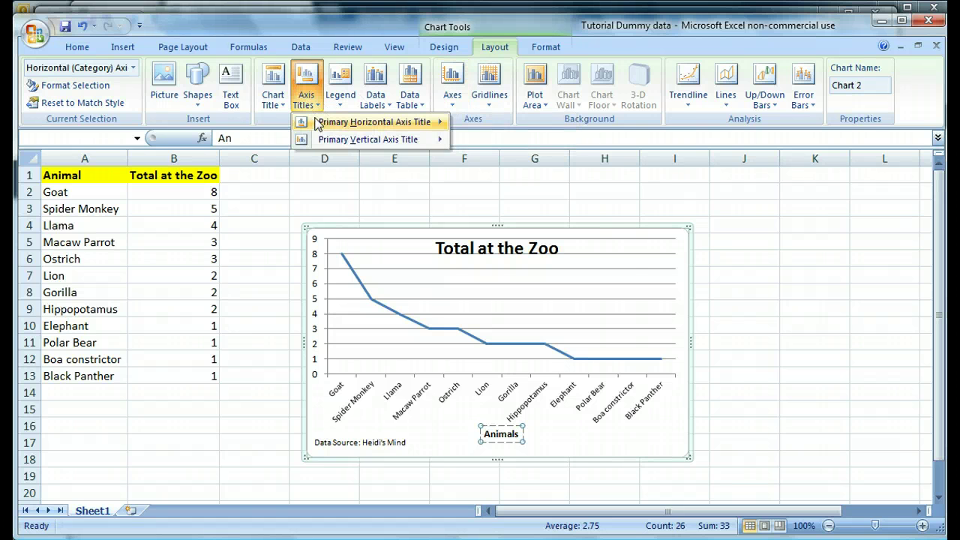
mouse_move(327, 140)
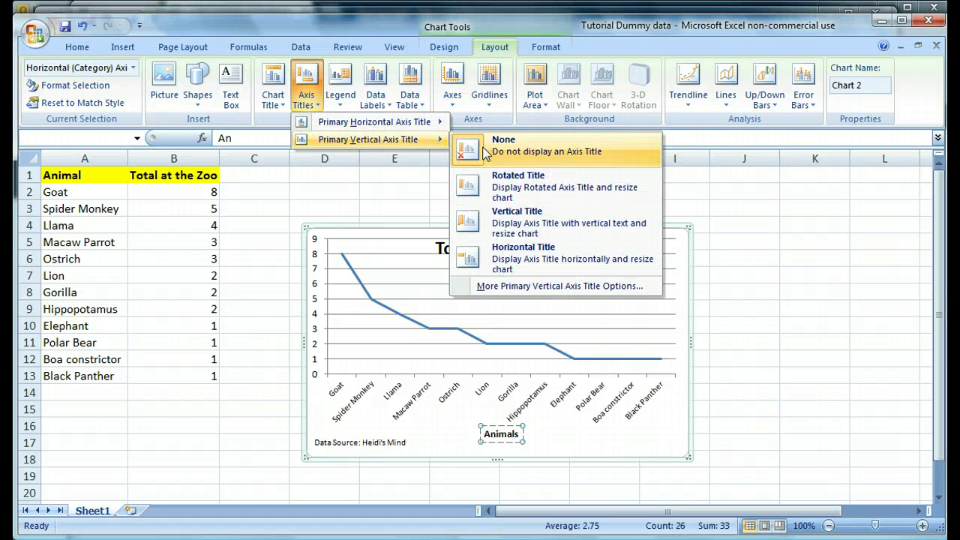
click(529, 191)
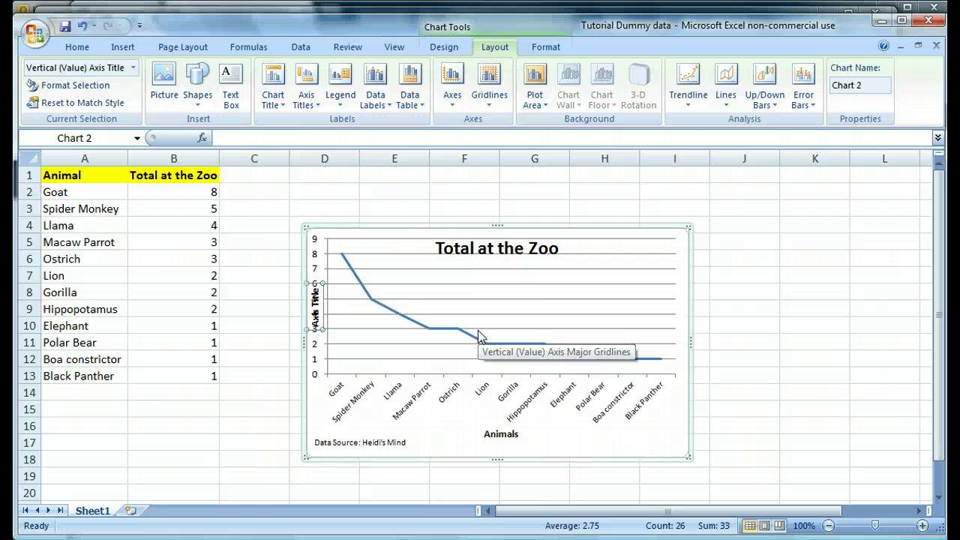
text(Count)
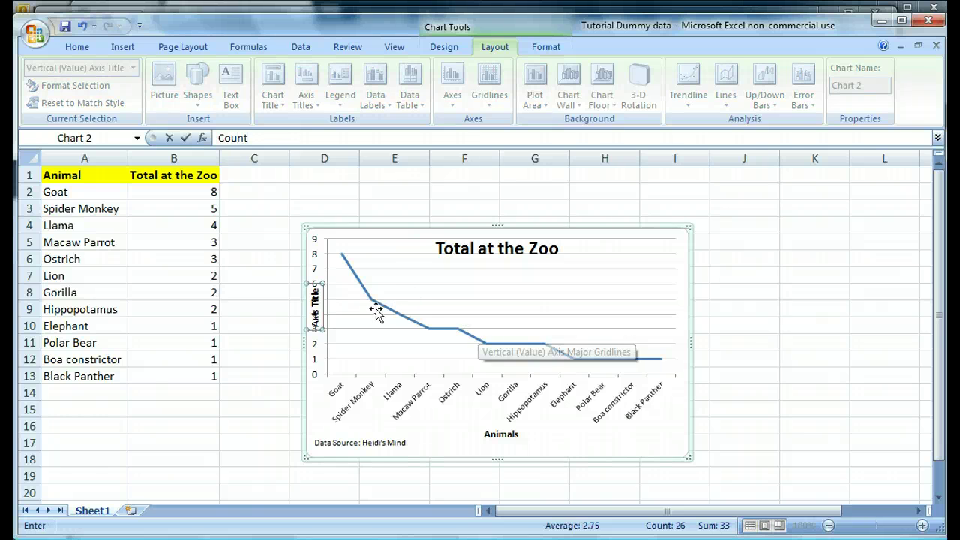
key(Return)
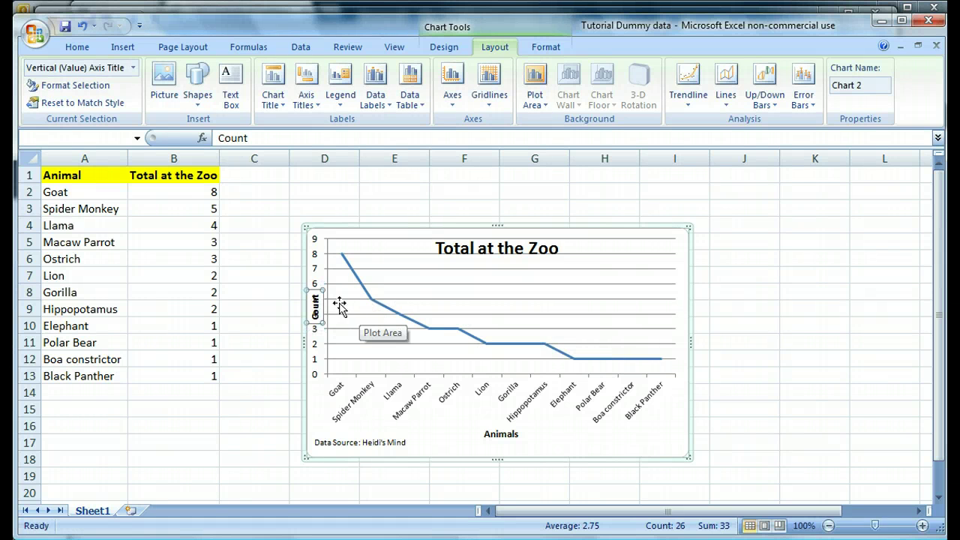
Narrow the line chart's plot area from its left edge so the value axis numbers clear the "Count" title
click(340, 303)
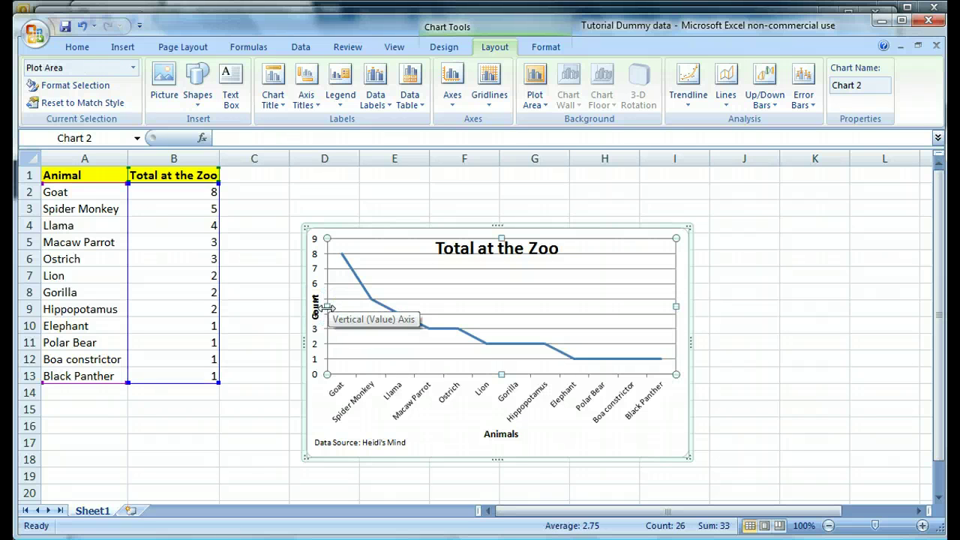
drag(327, 307, 343, 308)
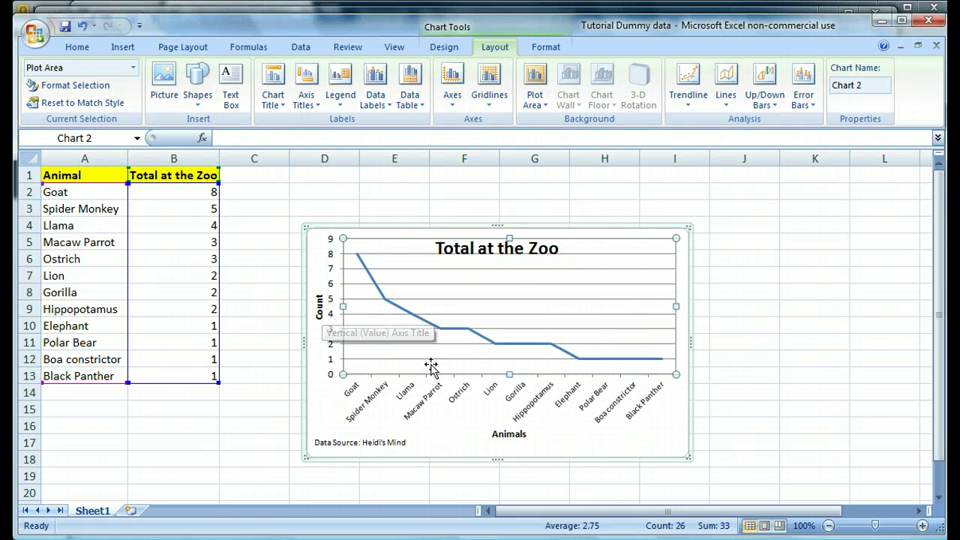
click(646, 235)
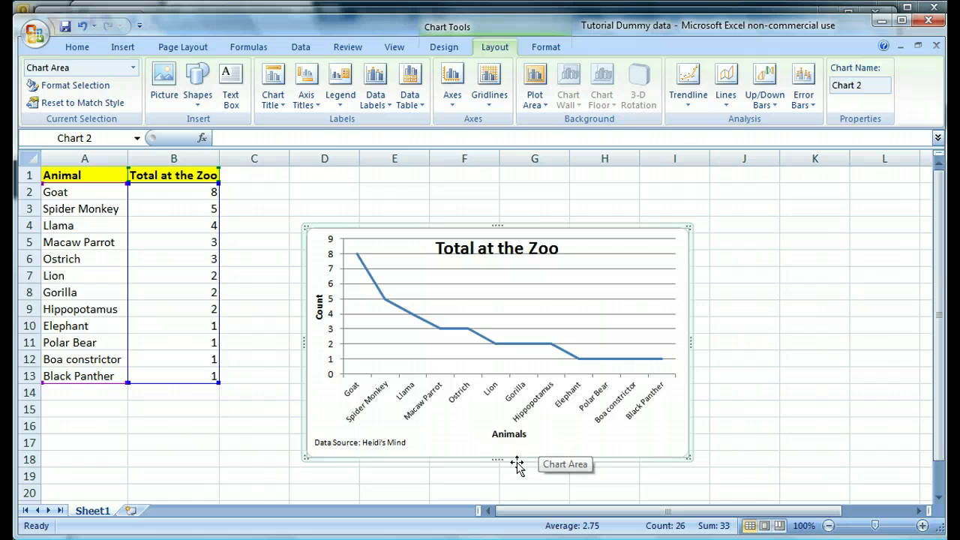
Copy the whole line chart, switch to Word and paste it into a new blank document
click(512, 448)
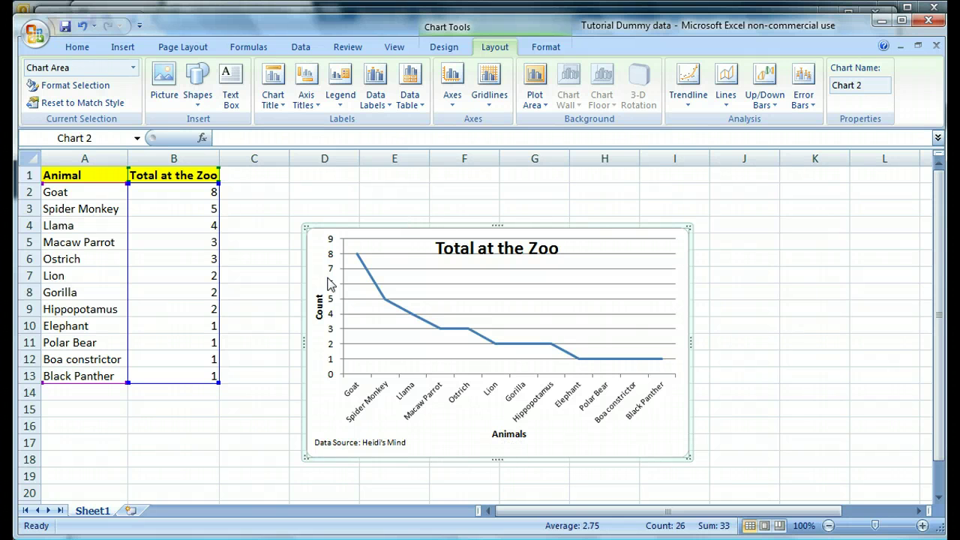
click(652, 447)
click(657, 442)
right_click(660, 447)
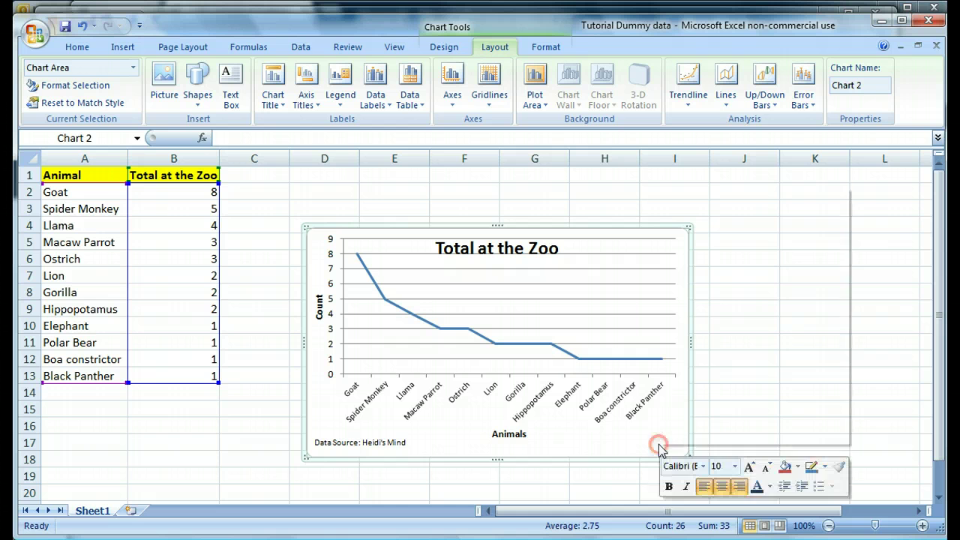
click(713, 215)
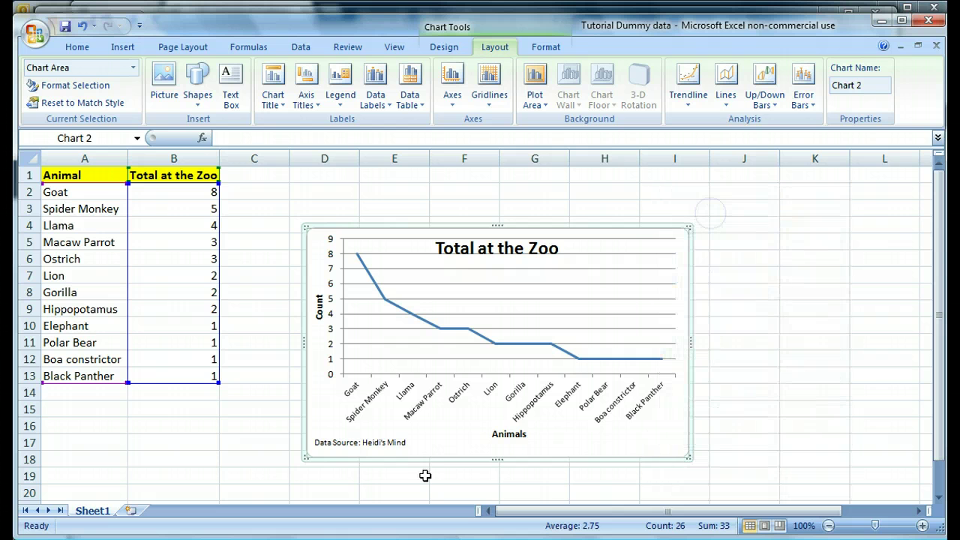
key(alt+Tab)
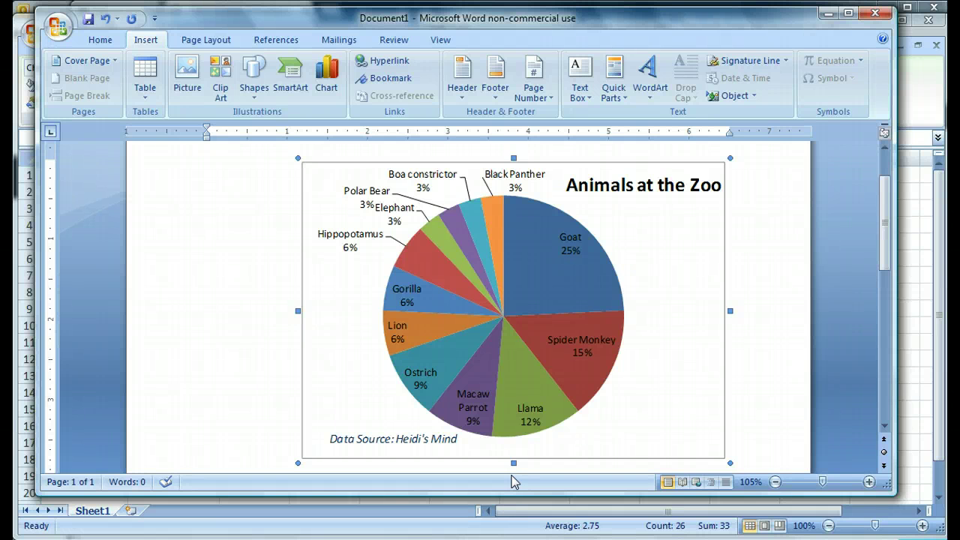
key(ctrl+n)
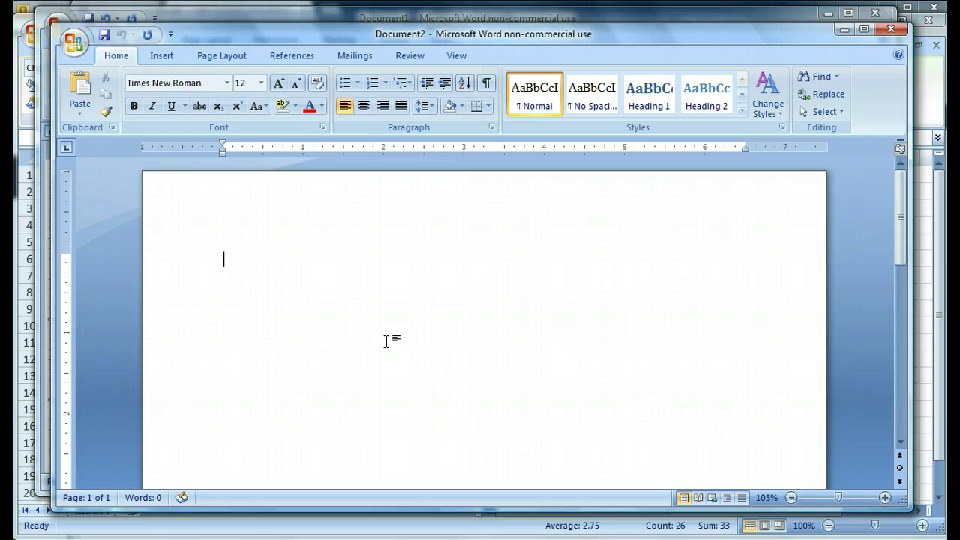
key(ctrl+v)
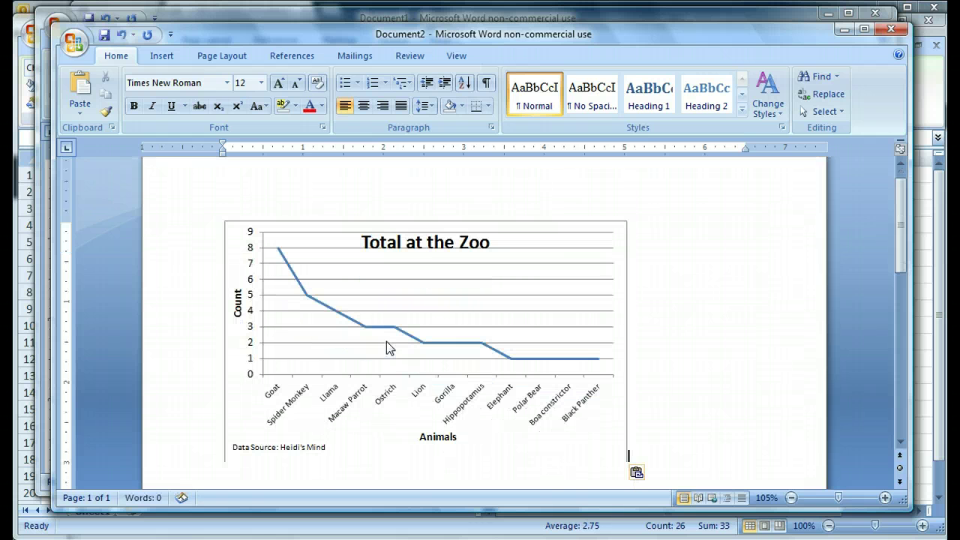
click(428, 251)
click(632, 247)
Create another blank Word document and use Paste Special to insert the copied line chart as an Excel object
key(ctrl+n)
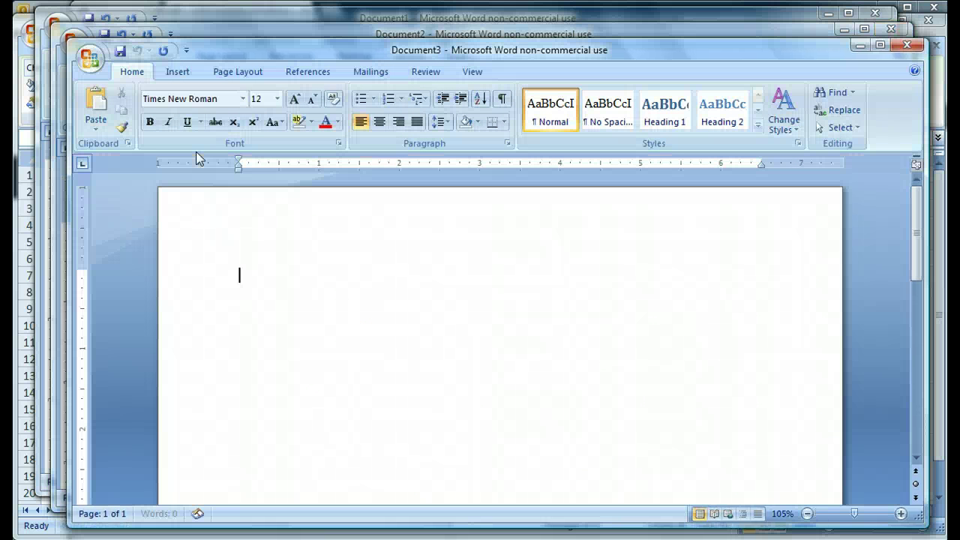
click(96, 125)
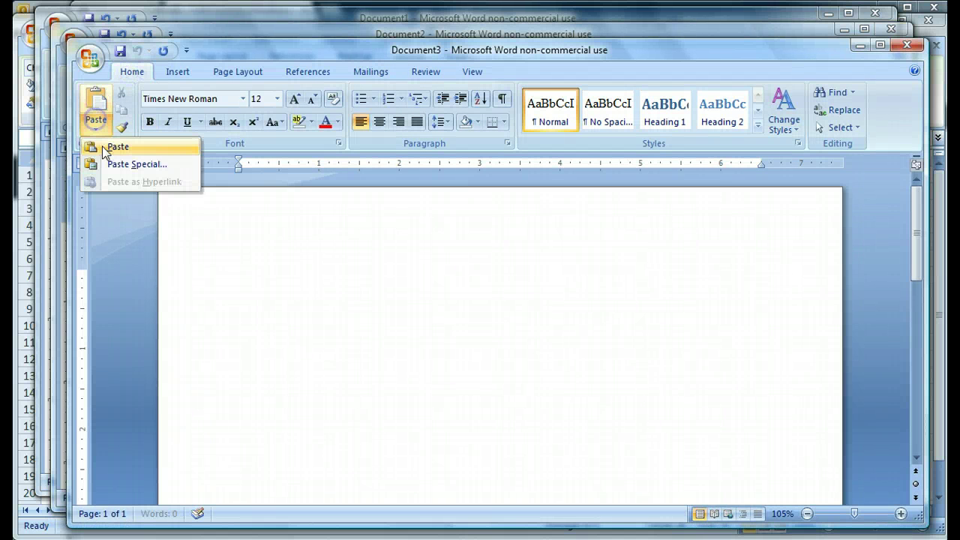
click(113, 163)
double_click(369, 217)
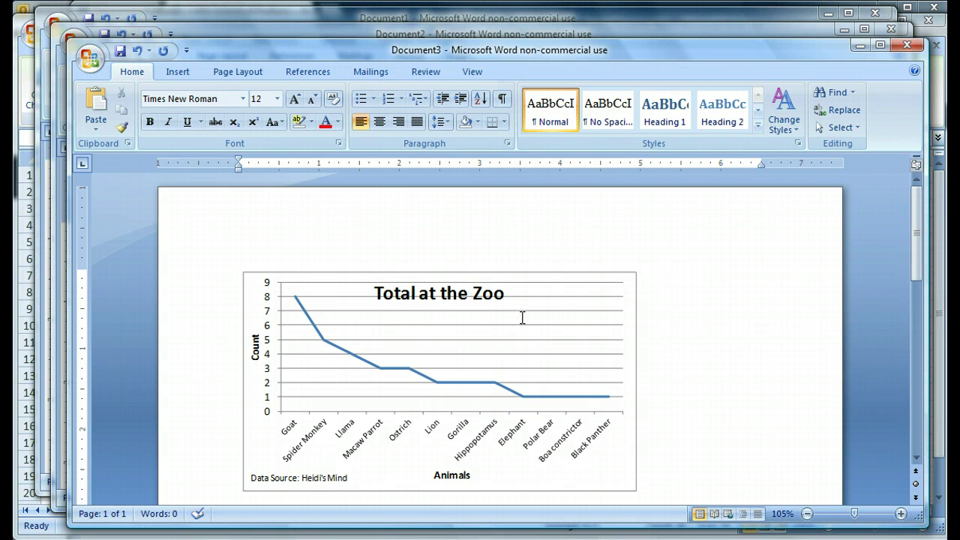
click(364, 278)
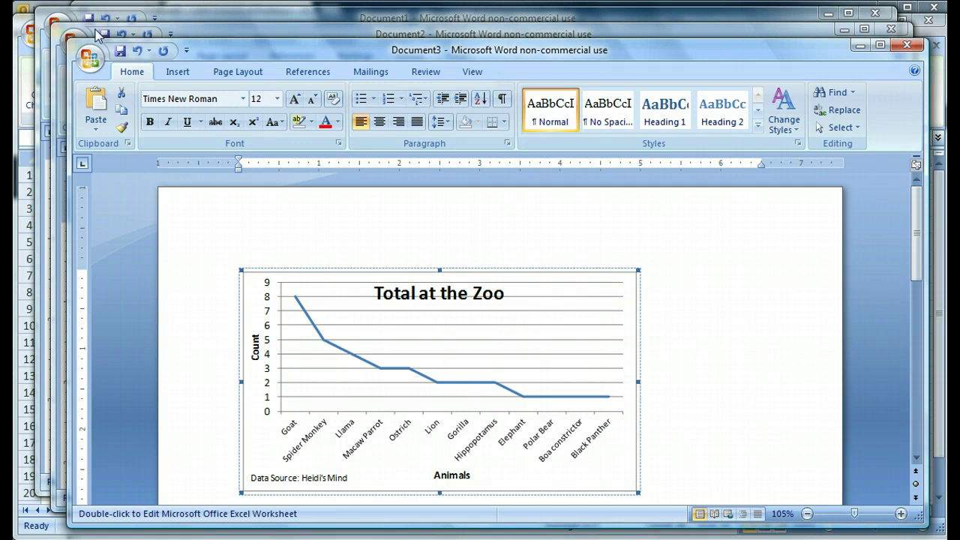
Switch back to the Excel workbook and delete the line chart from the sheet
click(33, 191)
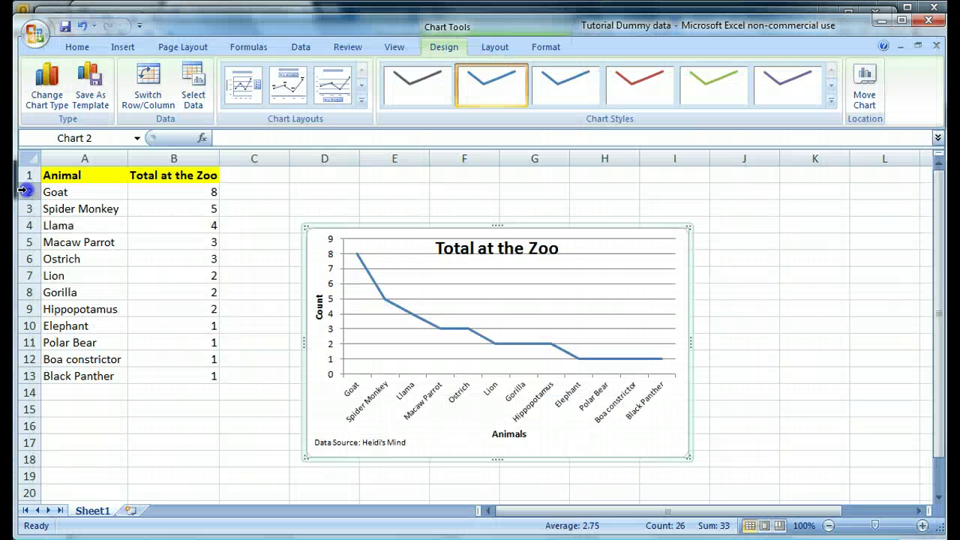
click(555, 296)
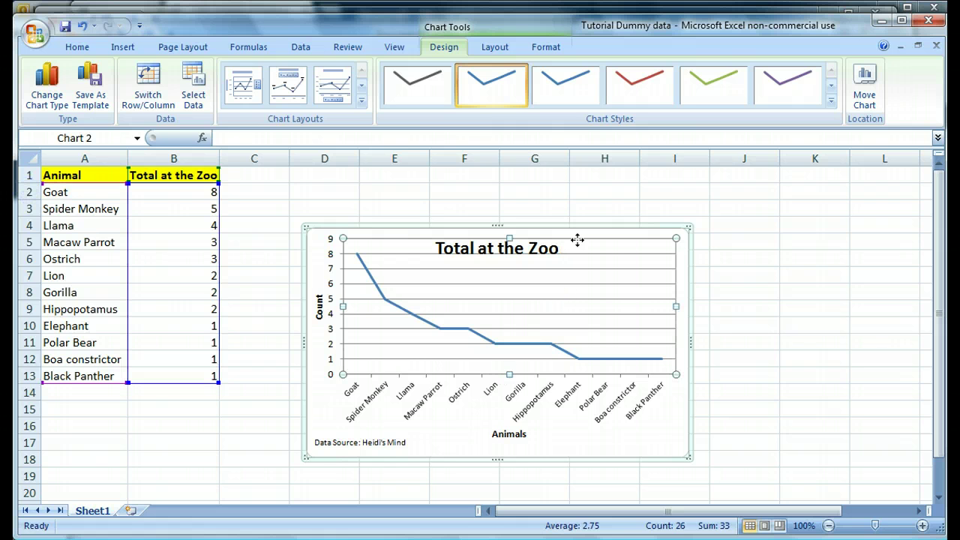
click(609, 234)
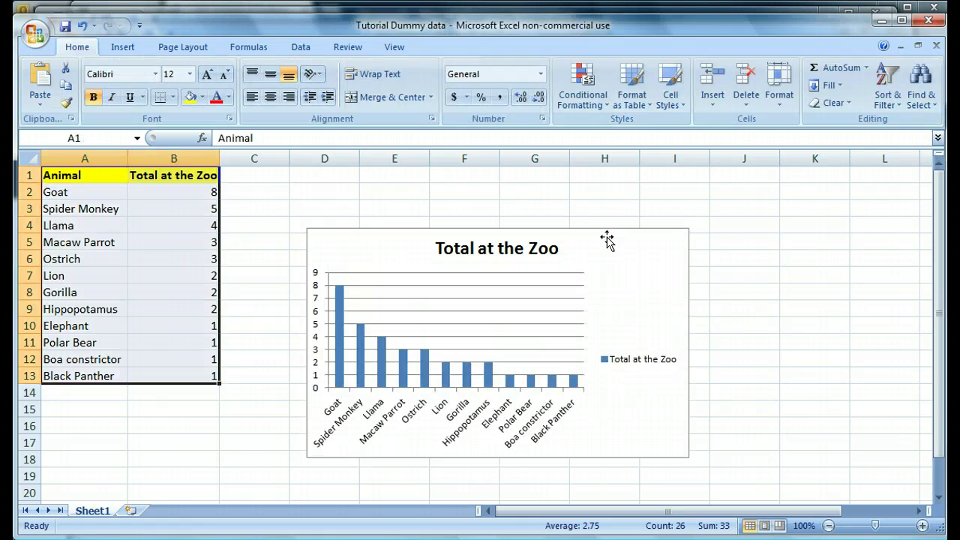
Examine the chart types offered for the "Total at the Zoo" column chart
click(623, 279)
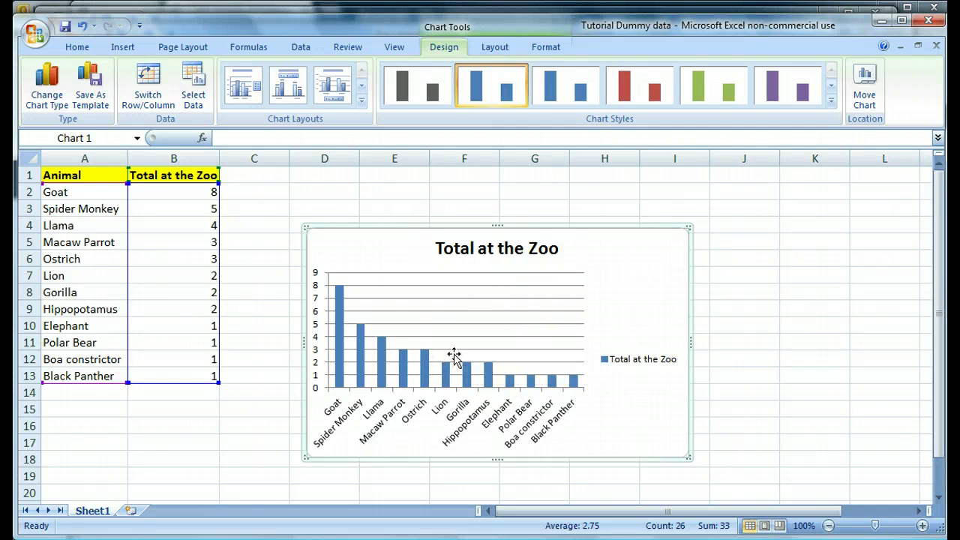
right_click(379, 310)
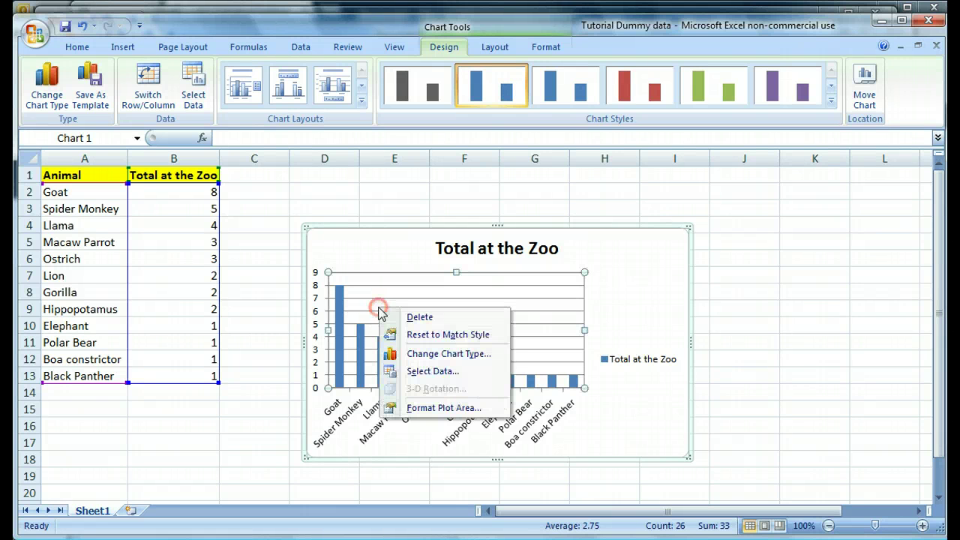
click(420, 355)
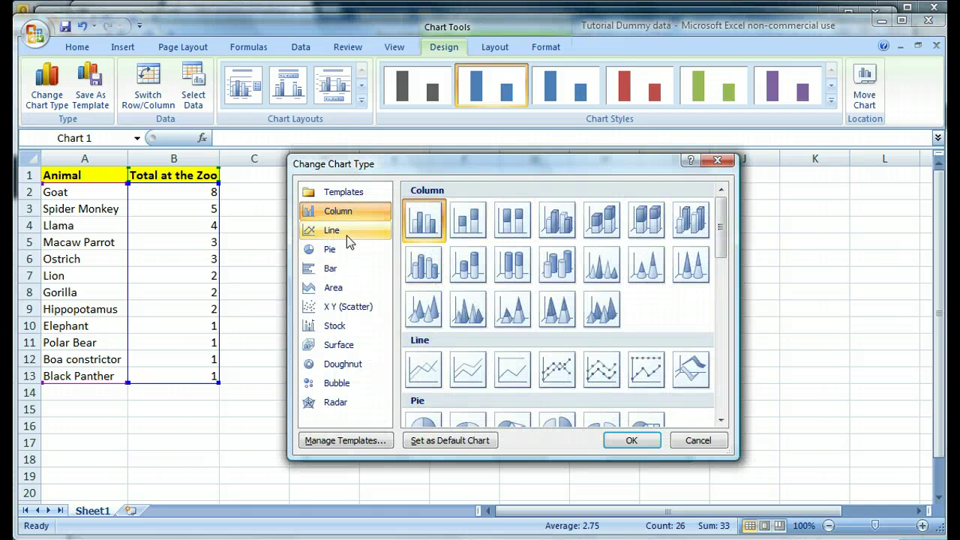
click(718, 160)
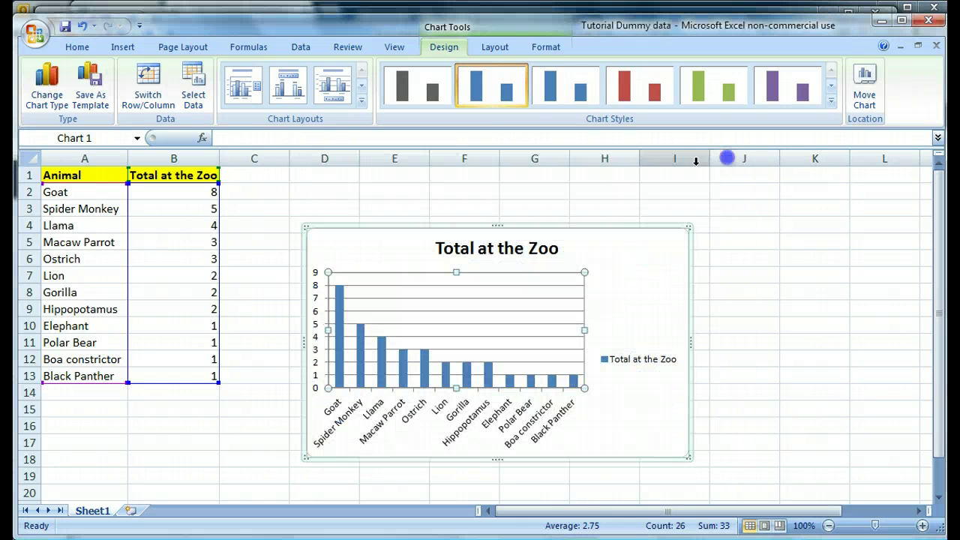
Change the "Total at the Zoo" column chart to the first Bar subtype, a clustered bar chart
right_click(379, 260)
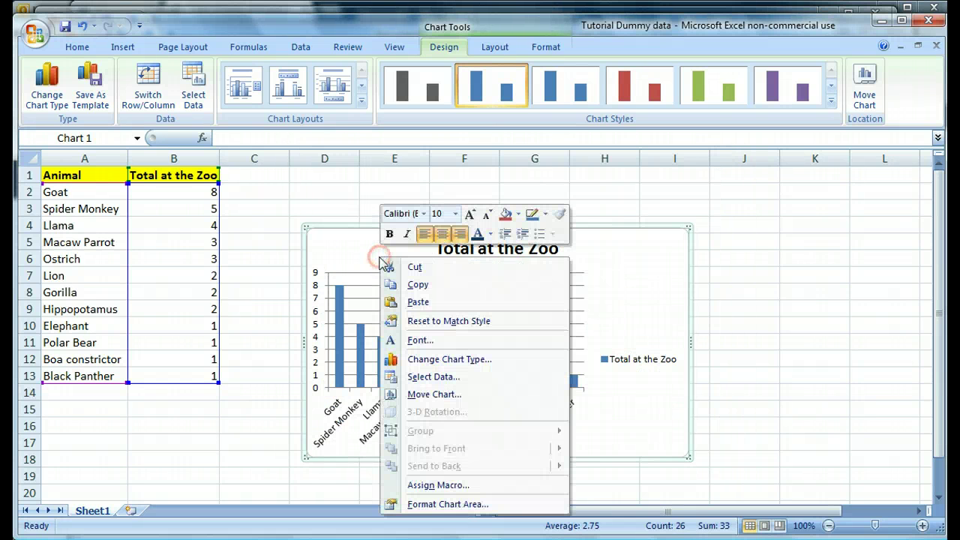
click(431, 361)
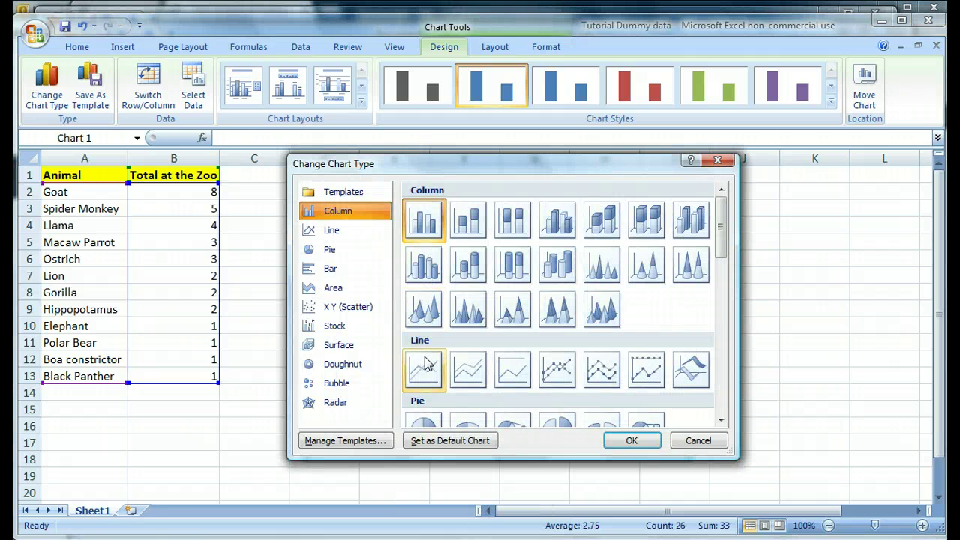
scroll(422, 365, down, 5)
scroll(422, 333, up, 4)
scroll(422, 332, down, 7)
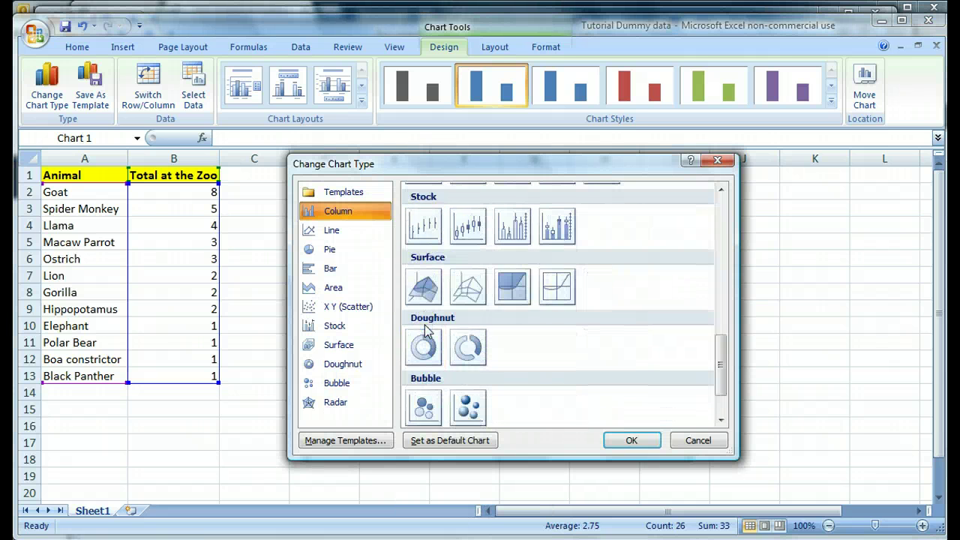
click(323, 268)
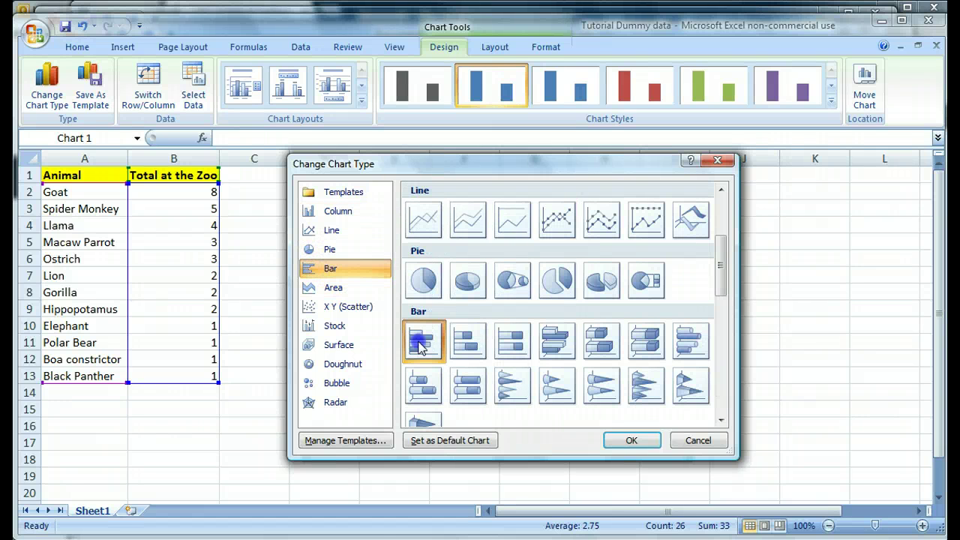
click(633, 442)
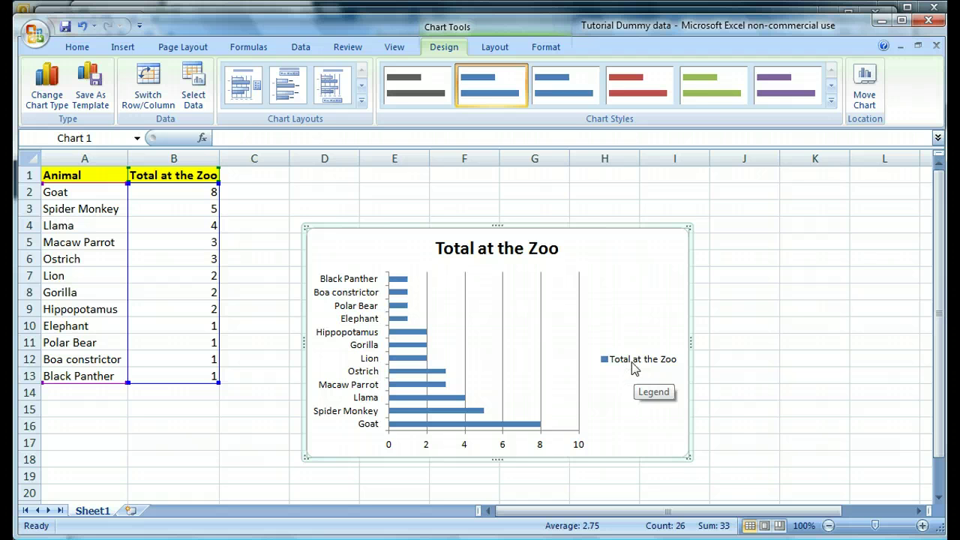
Delete the legend from the "Total at the Zoo" bar chart and select the chart area
click(634, 363)
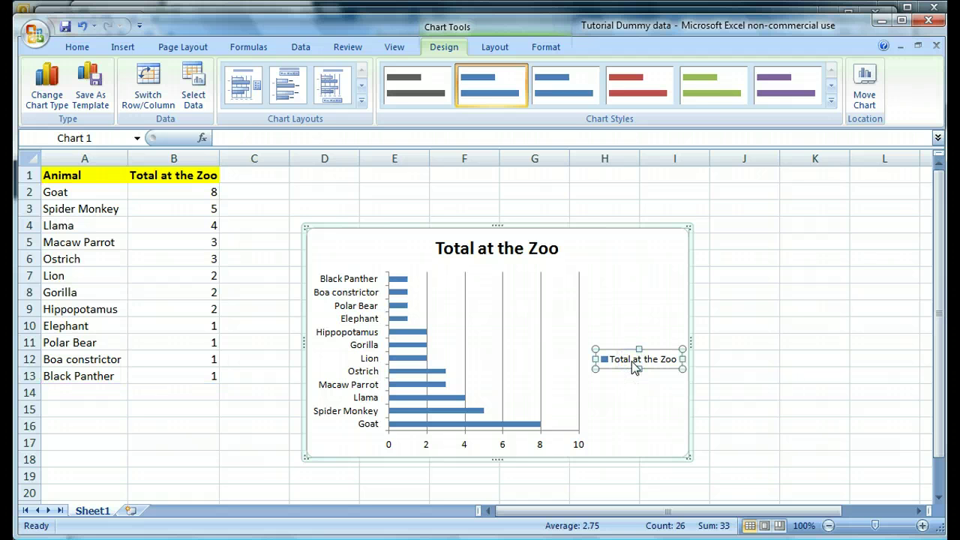
key(Delete)
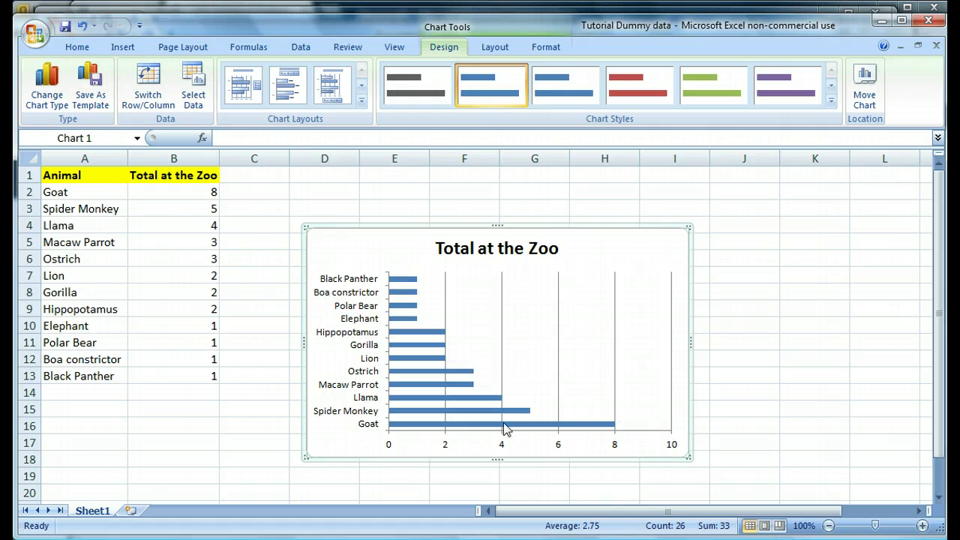
mouse_move(504, 414)
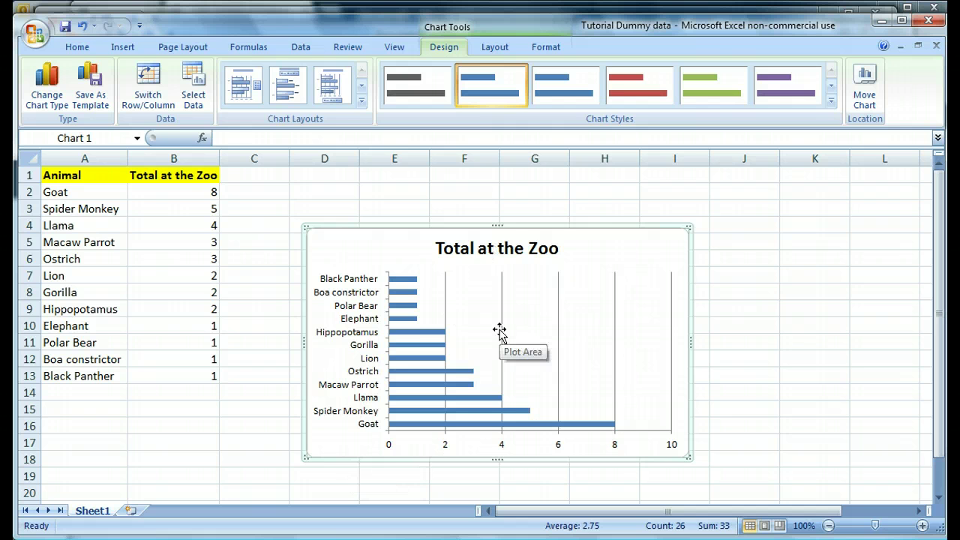
click(502, 242)
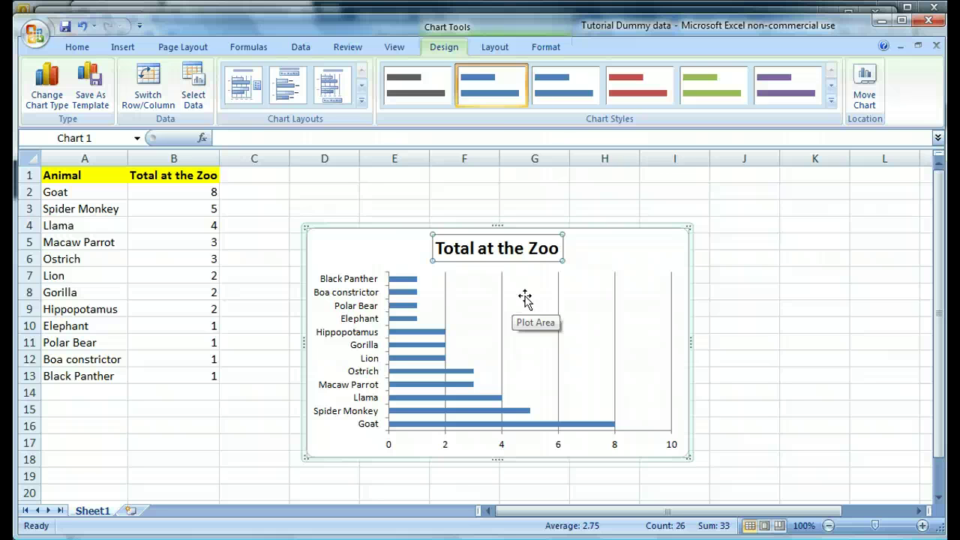
click(664, 250)
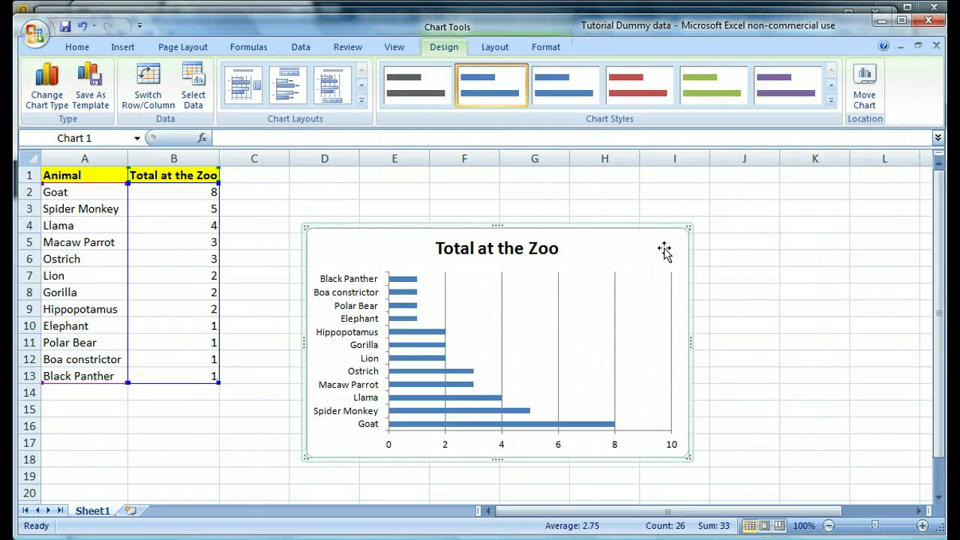